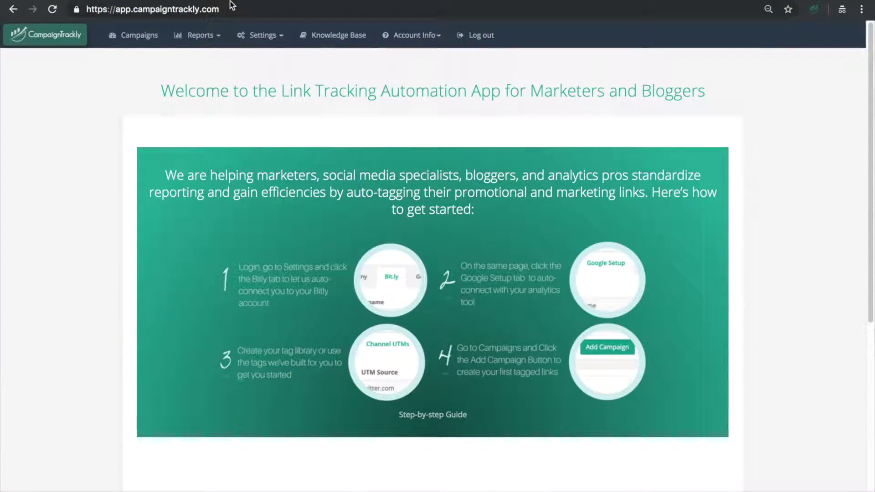
Go to Settings and open the Channel Tags page.
click(283, 35)
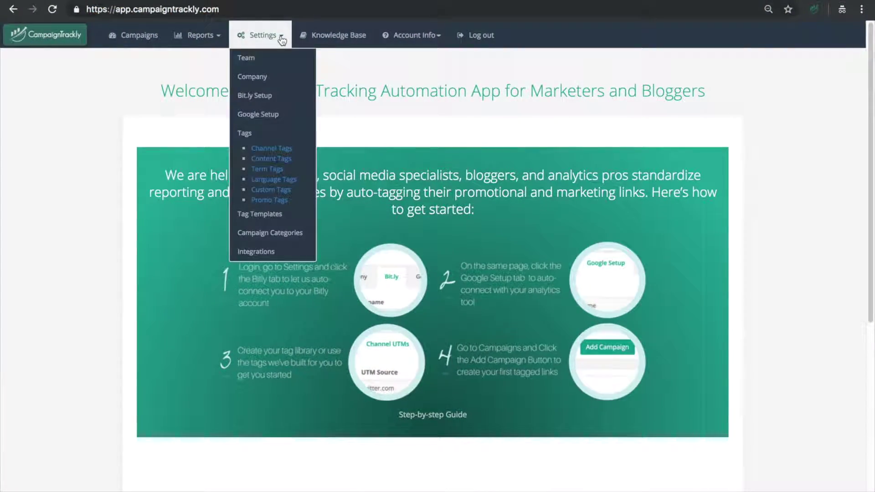
click(288, 149)
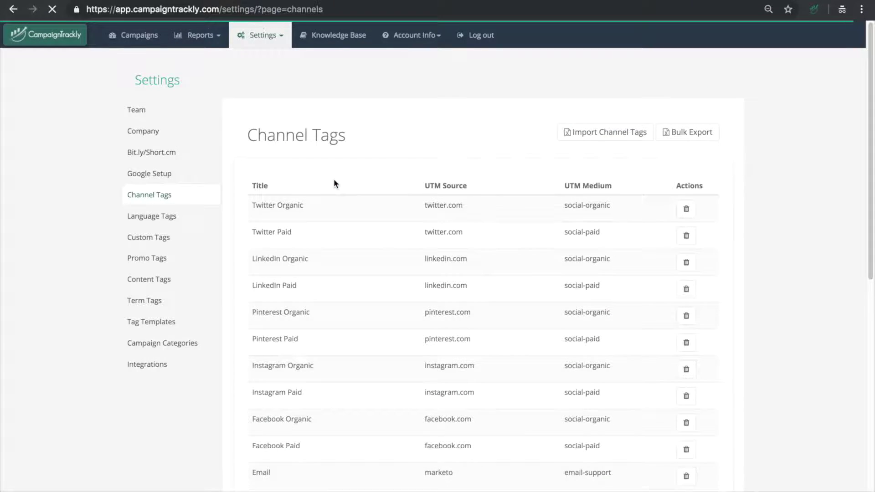
scroll(333, 183, down, 2)
Highlight the Twitter Organic, Twitter Paid, LinkedIn Organic and LinkedIn Paid tag titles in turn.
click(251, 153)
drag(250, 154, 305, 156)
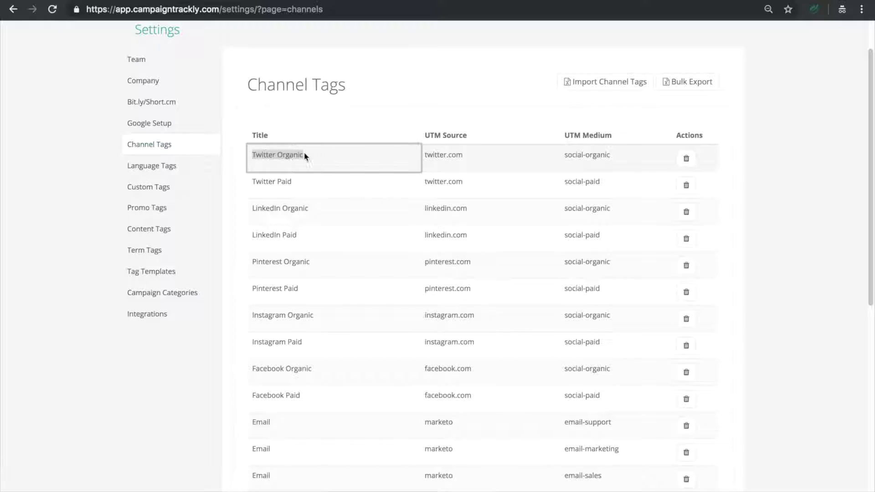
click(252, 180)
drag(252, 179, 297, 180)
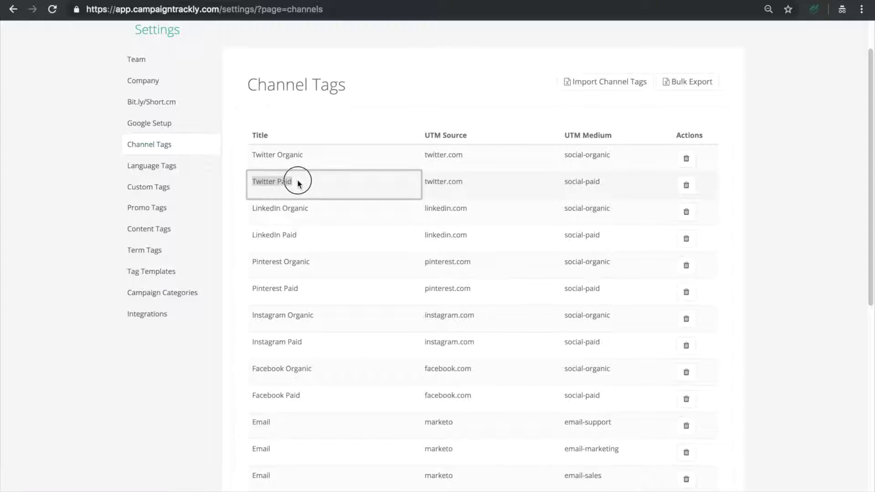
click(253, 208)
drag(253, 207, 303, 206)
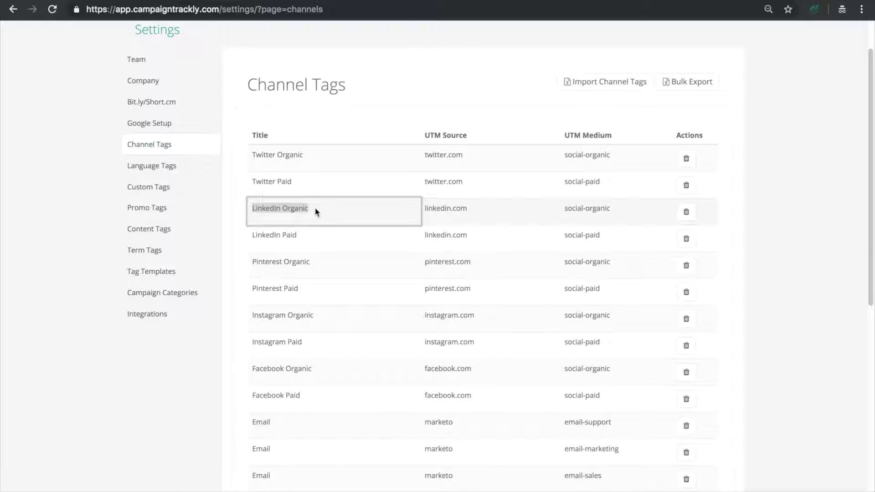
click(253, 234)
drag(253, 234, 301, 235)
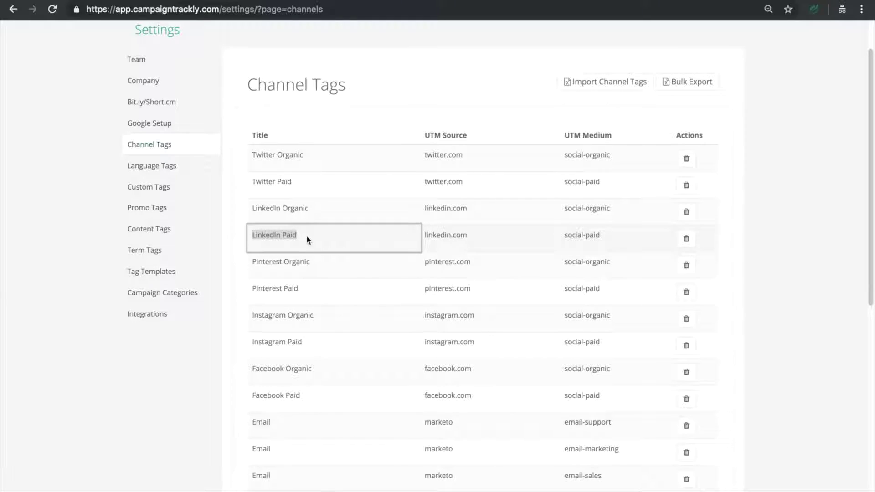
click(337, 277)
Scroll down through the full channel tag list and back up.
scroll(337, 278, down, 1)
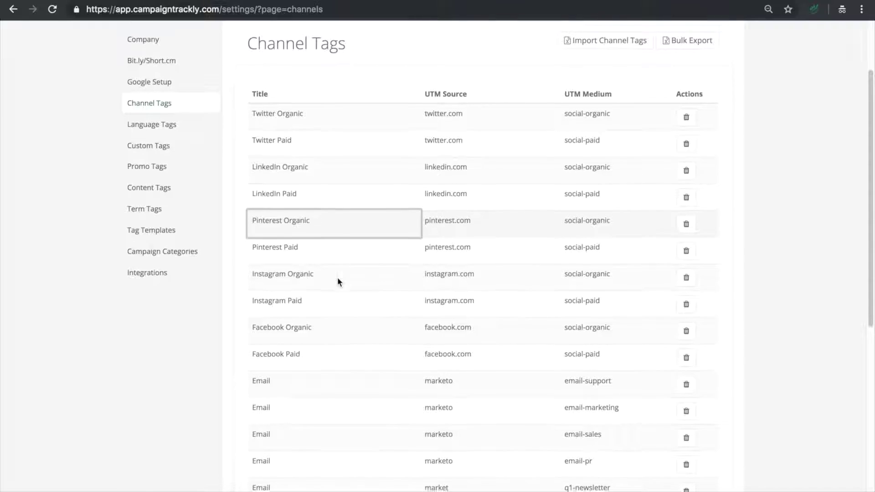
scroll(338, 280, down, 3)
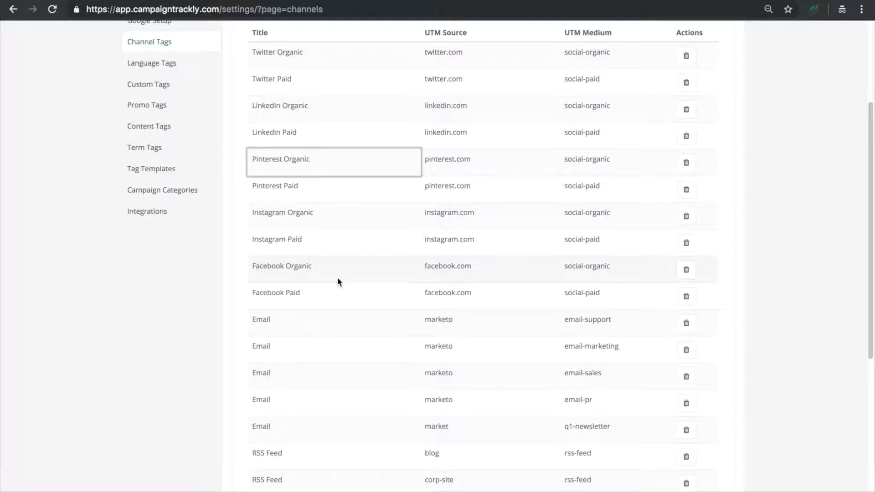
scroll(338, 281, down, 5)
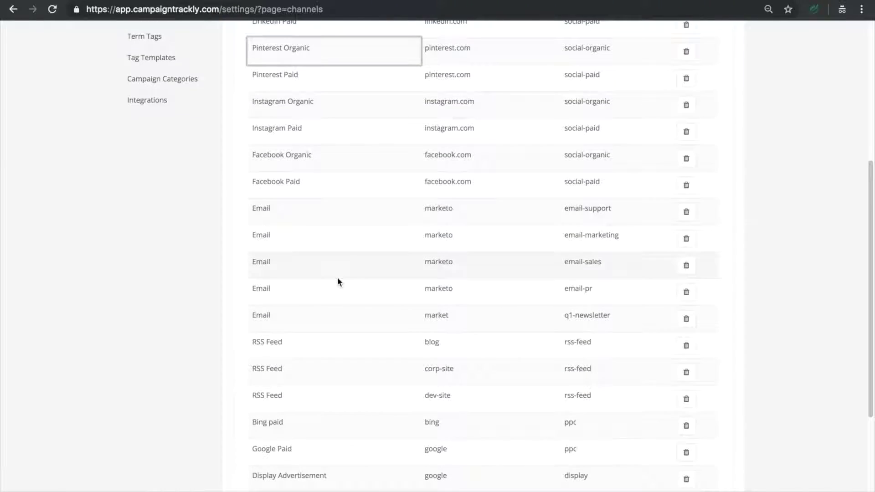
scroll(338, 281, down, 8)
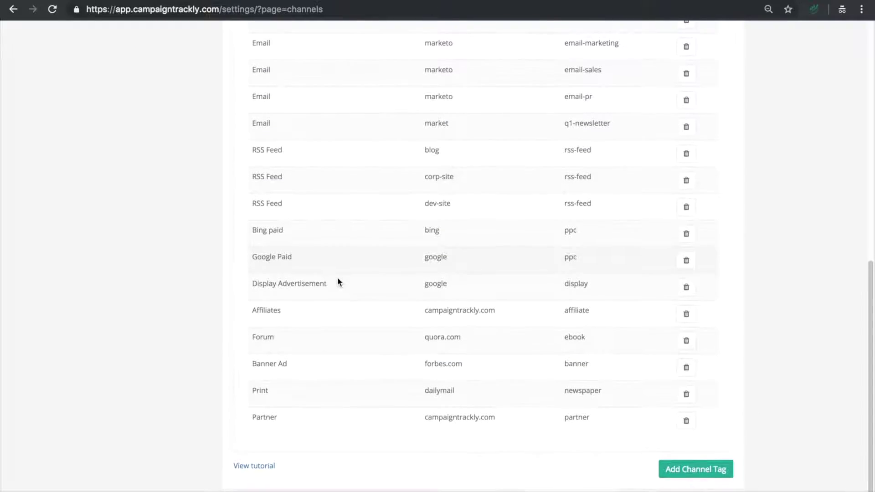
scroll(337, 279, up, 7)
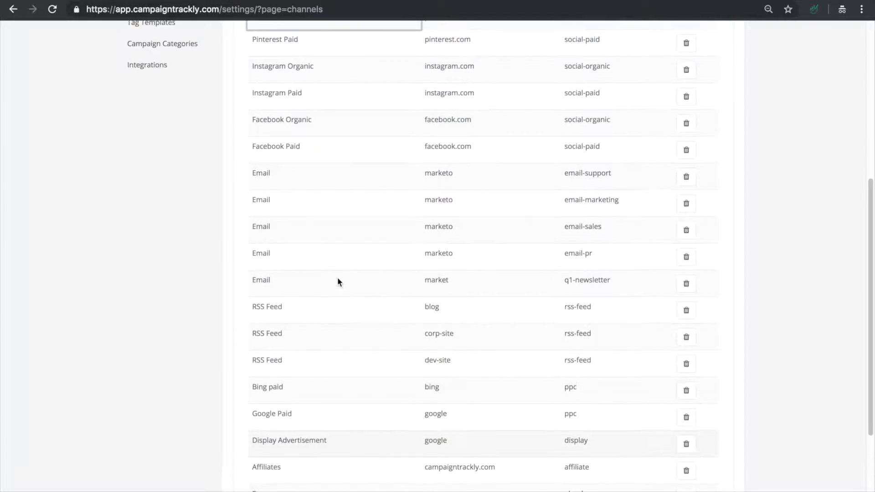
scroll(338, 280, up, 14)
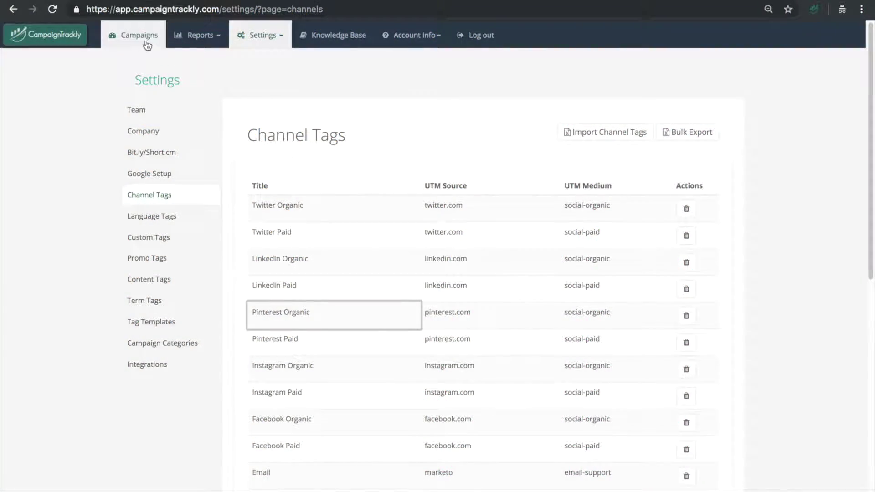
click(139, 38)
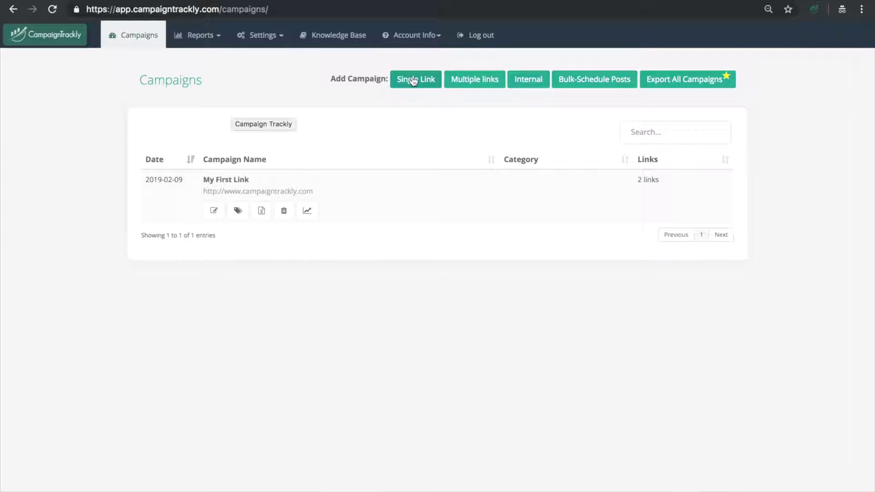
click(414, 81)
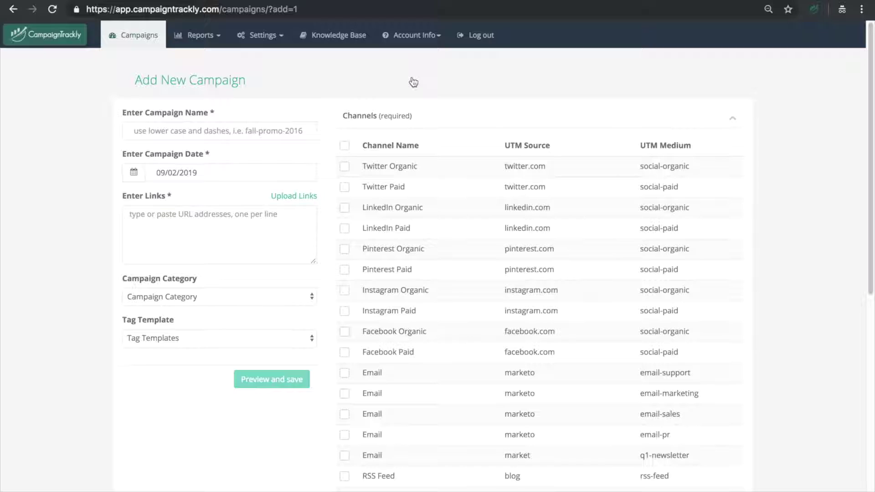
click(267, 131)
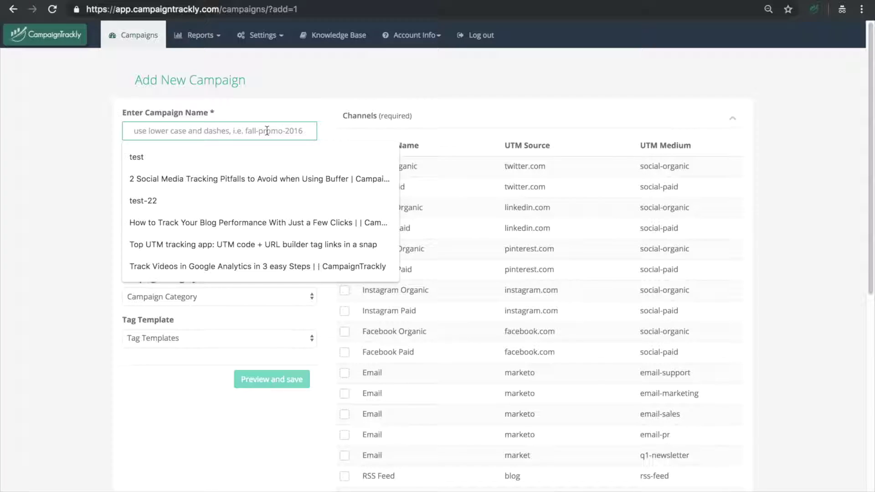
text(Video Test)
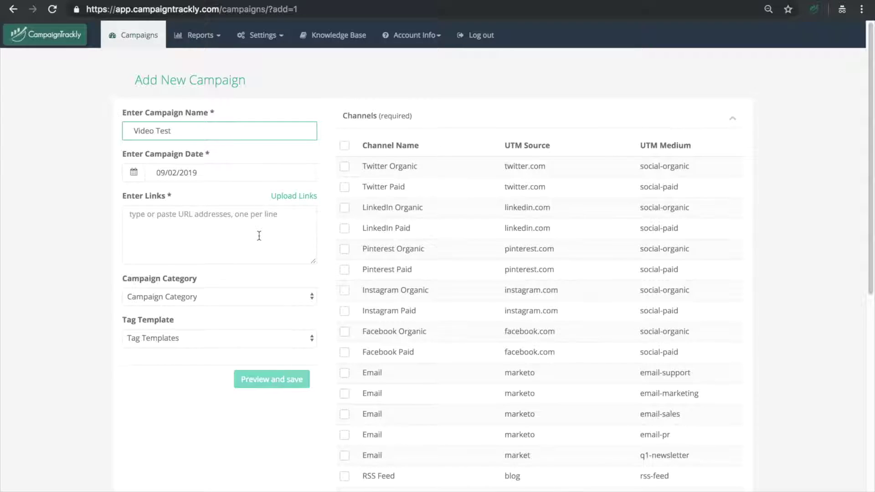
click(259, 236)
text(http)
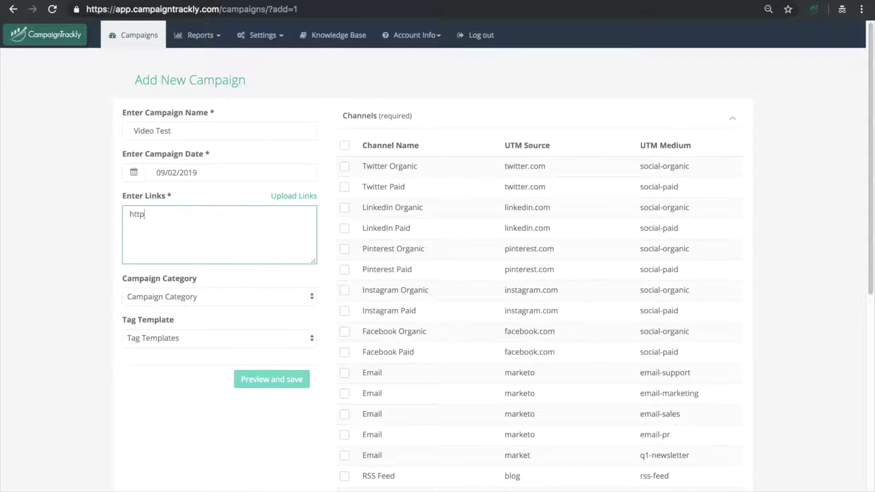
text(://www.campaigntrackly.)
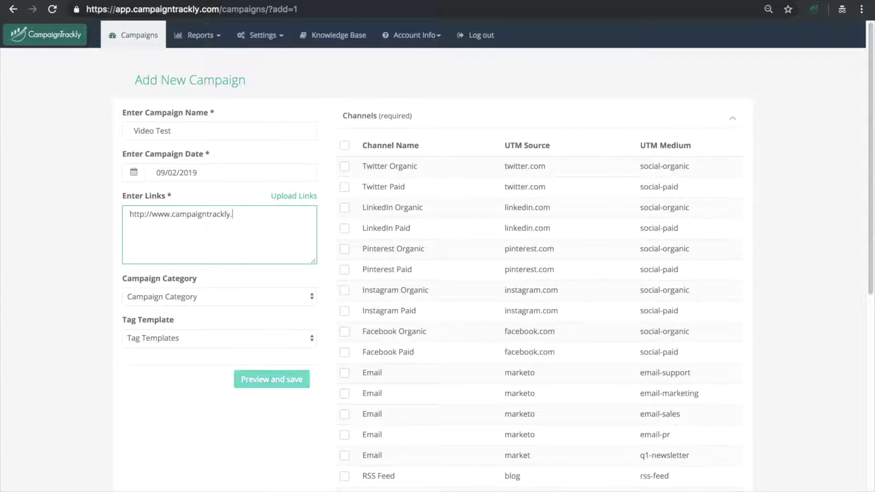
text(com)
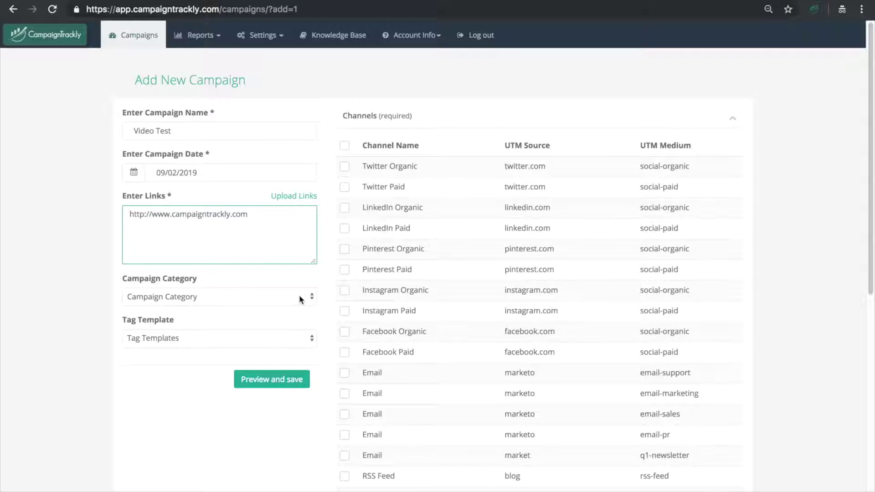
Review the Category and Tag Template dropdowns, leaving both unset.
click(313, 299)
click(312, 297)
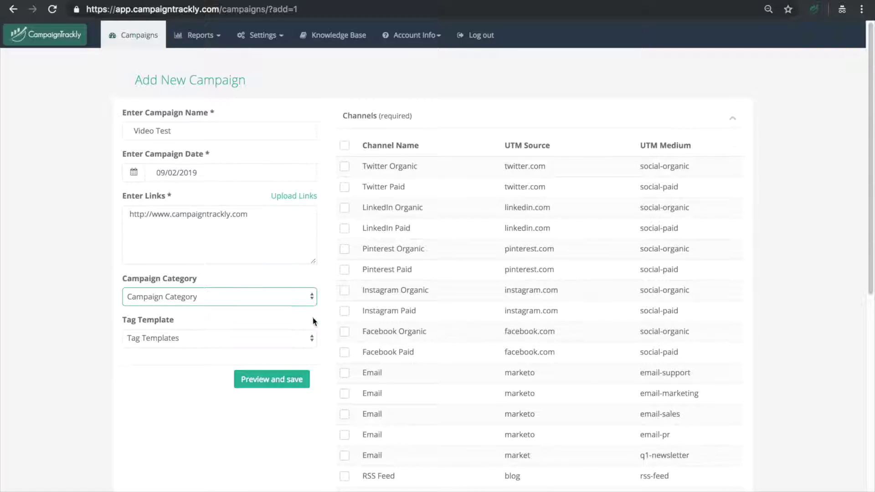
click(312, 342)
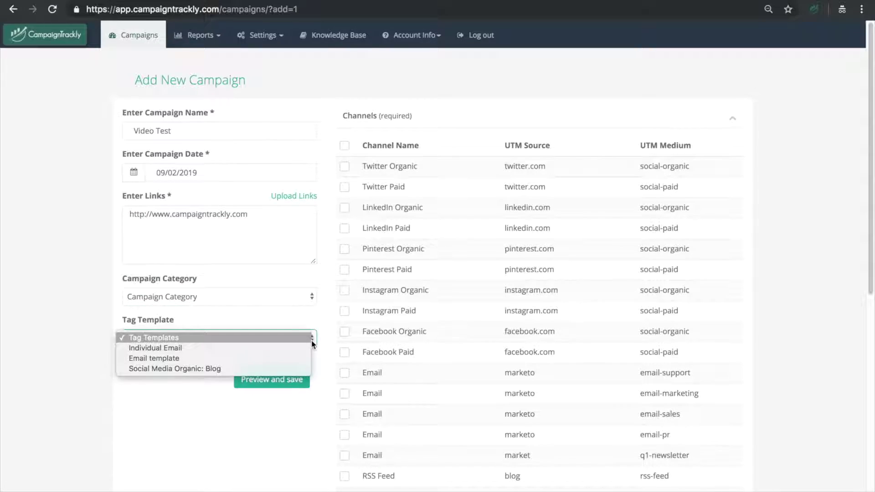
click(313, 343)
Tick the Twitter Organic and LinkedIn Organic channels for the link.
scroll(436, 301, down, 2)
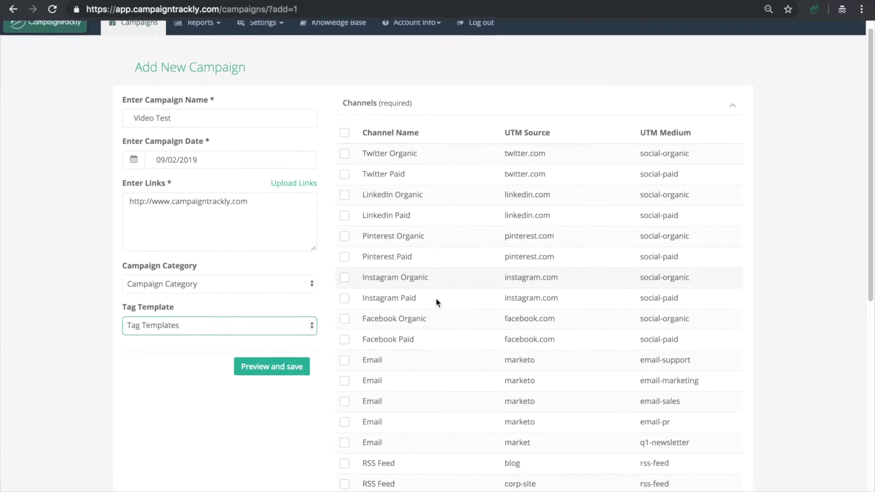
scroll(436, 299, down, 1)
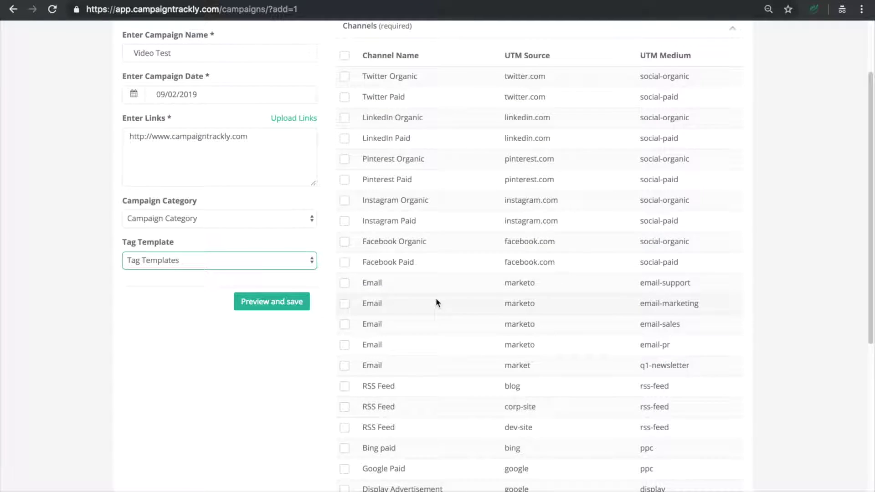
click(344, 77)
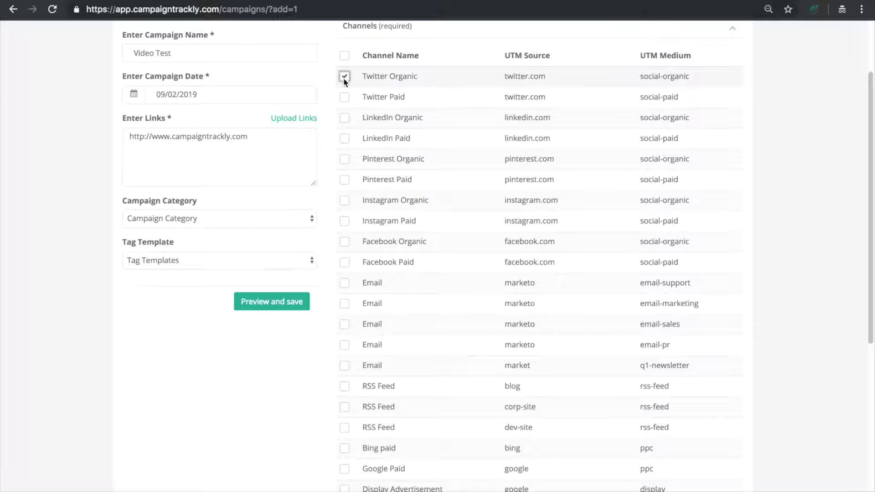
click(345, 118)
Check the Content and Terms sections without choosing tags, then preview the tagged links.
scroll(486, 199, down, 3)
scroll(487, 198, down, 6)
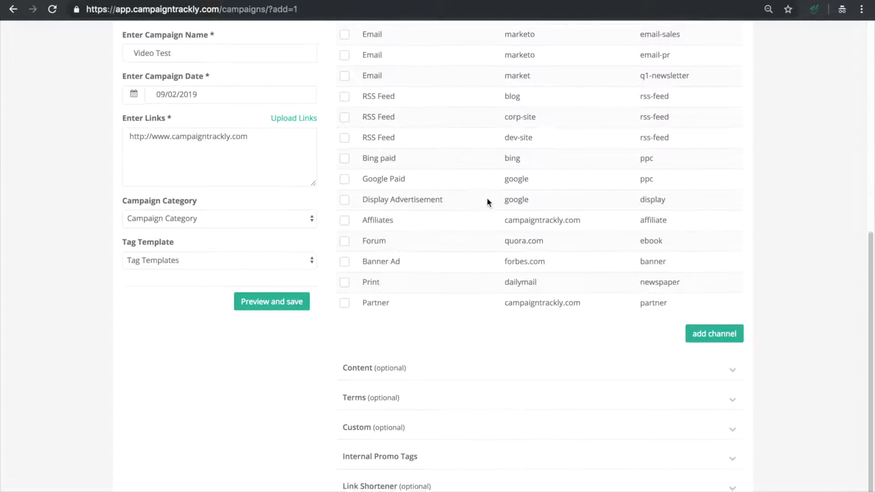
click(733, 350)
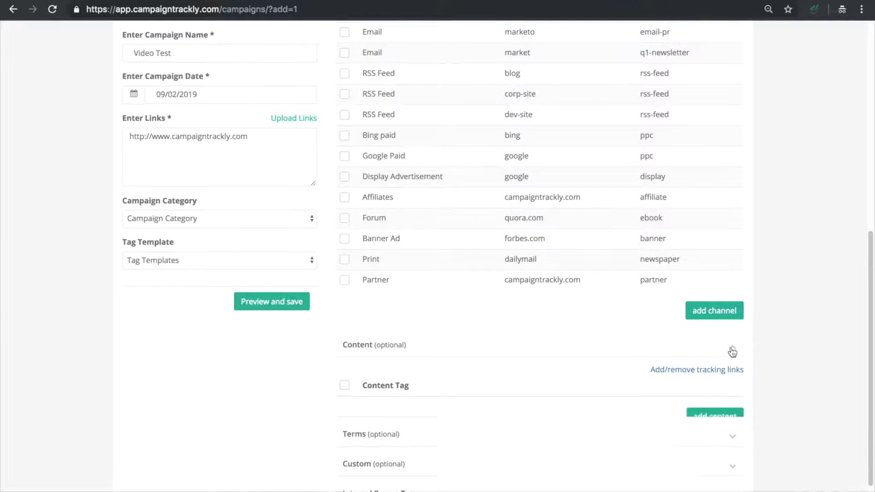
click(733, 351)
click(734, 380)
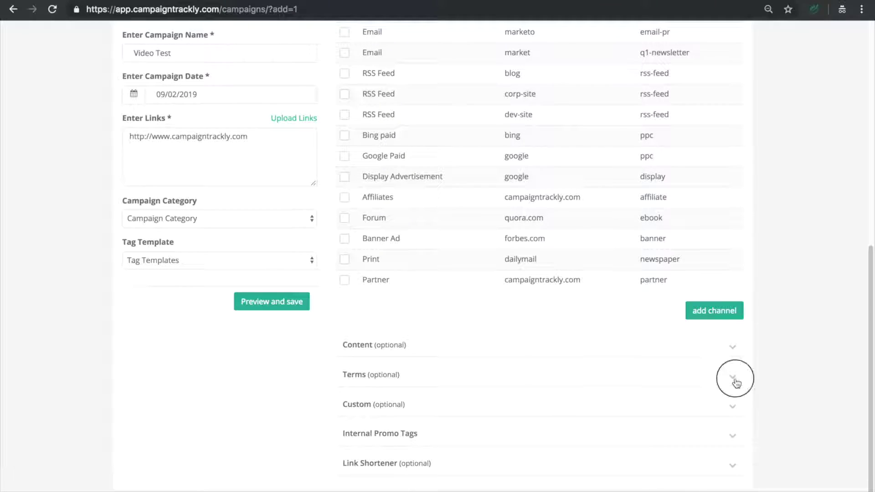
click(736, 382)
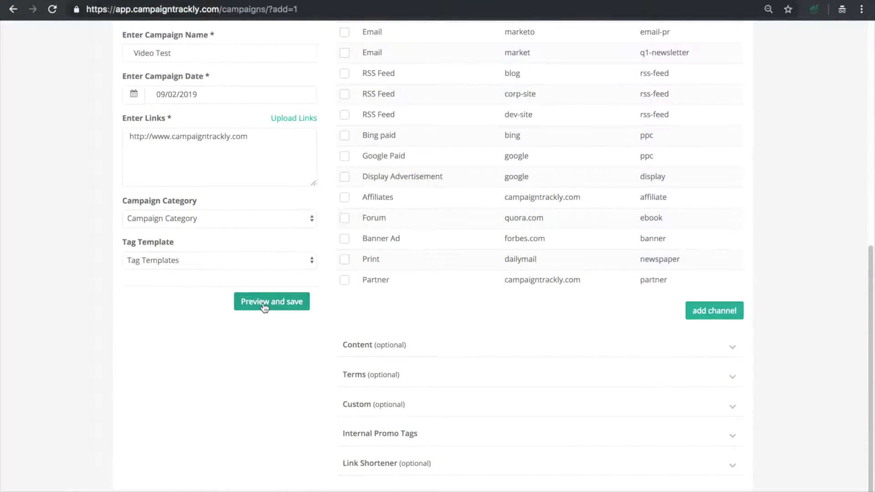
click(264, 305)
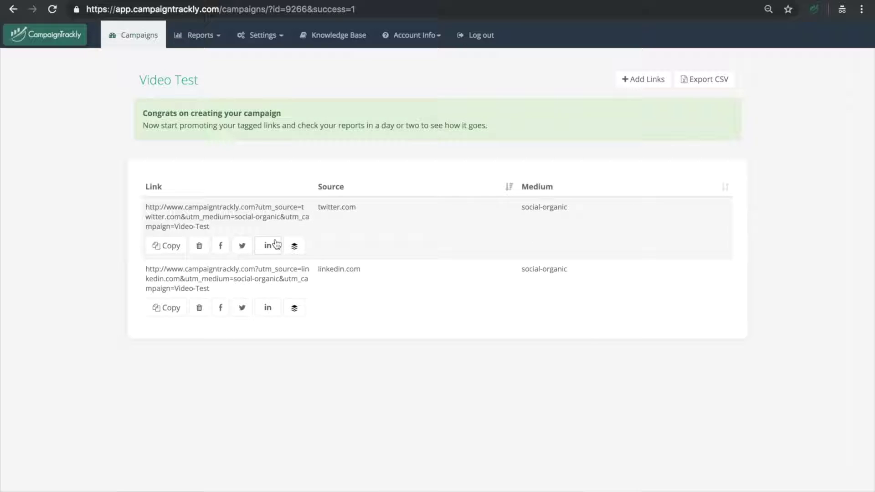
Inspect the linkedin.com and twitter.com tagged links, highlighting the twitter.com UTM parameters.
click(259, 208)
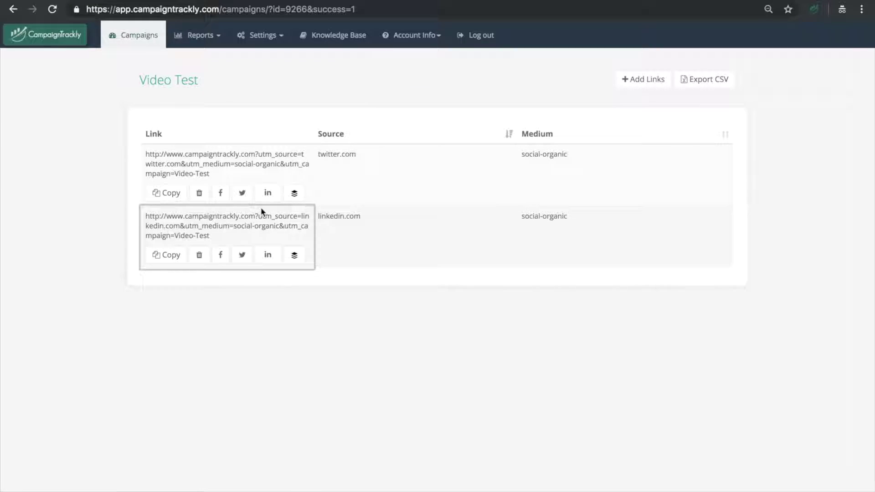
click(259, 152)
drag(259, 152, 283, 174)
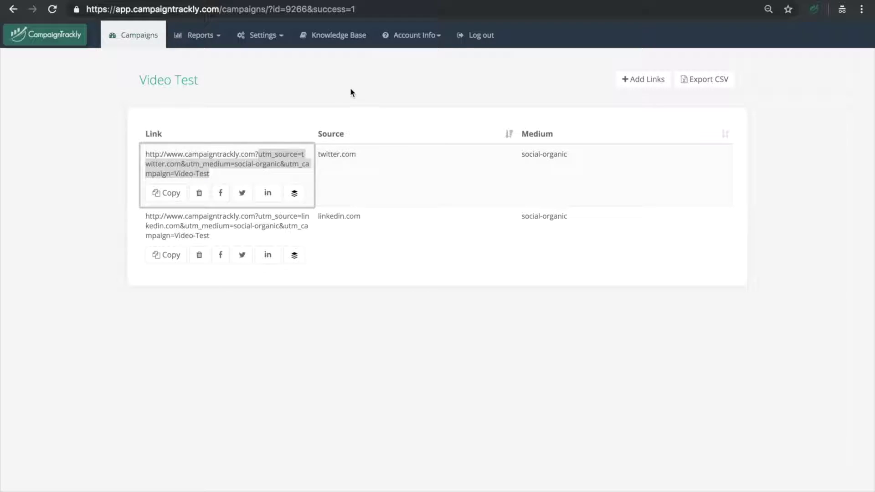
click(264, 39)
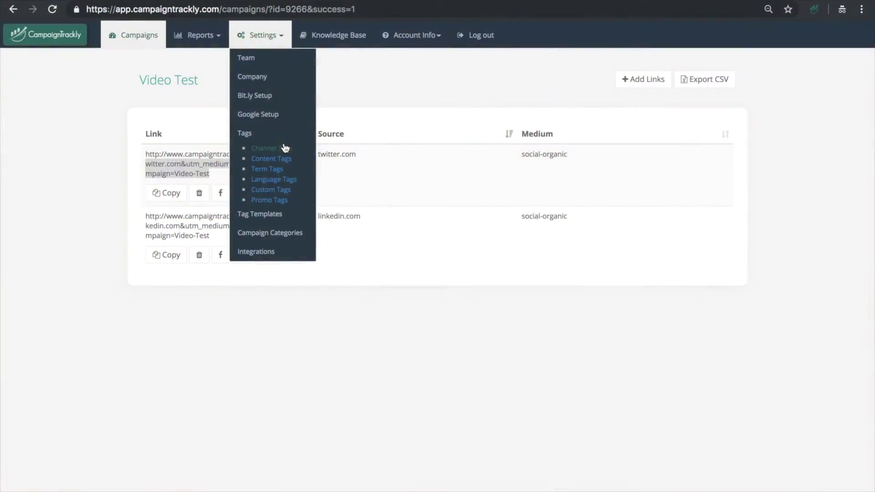
Delete the Email channel tag with source market and medium q1-newsletter, confirming the deletion.
click(283, 148)
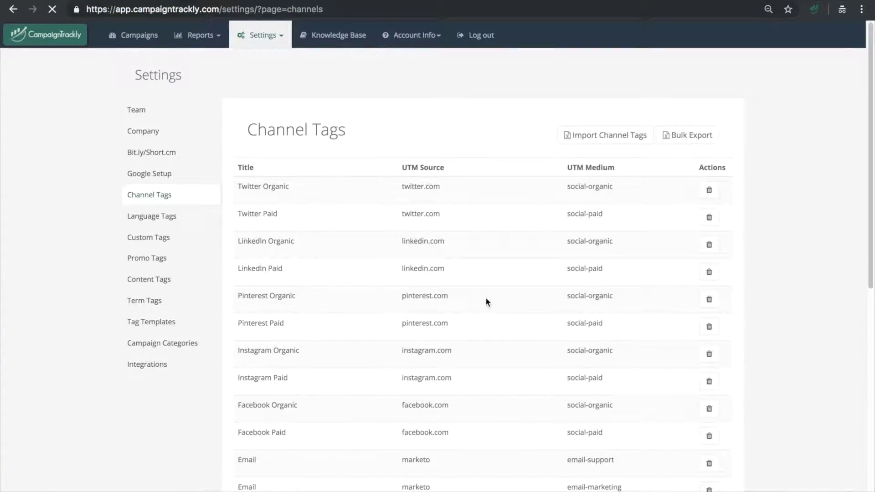
scroll(487, 300, down, 5)
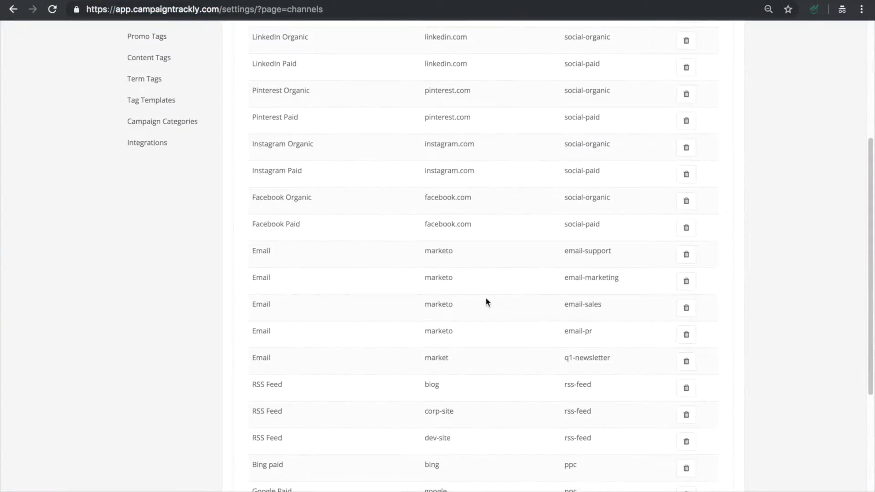
scroll(487, 301, down, 3)
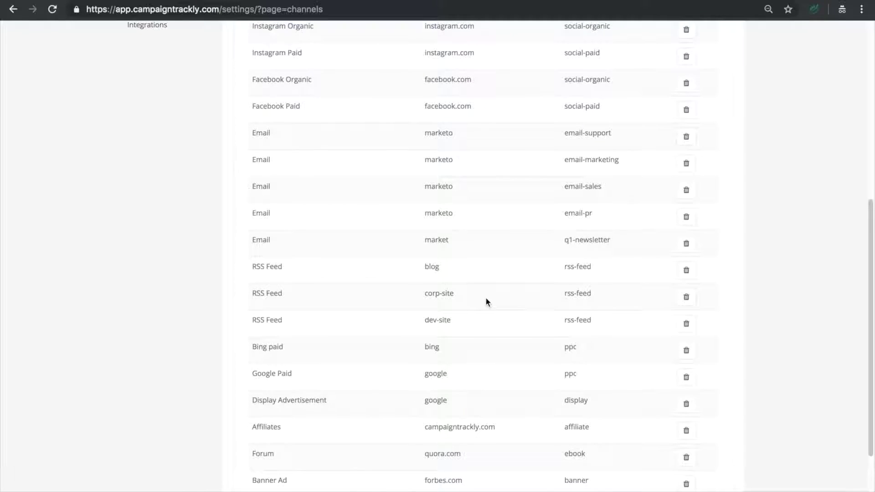
scroll(486, 299, down, 2)
scroll(485, 297, down, 1)
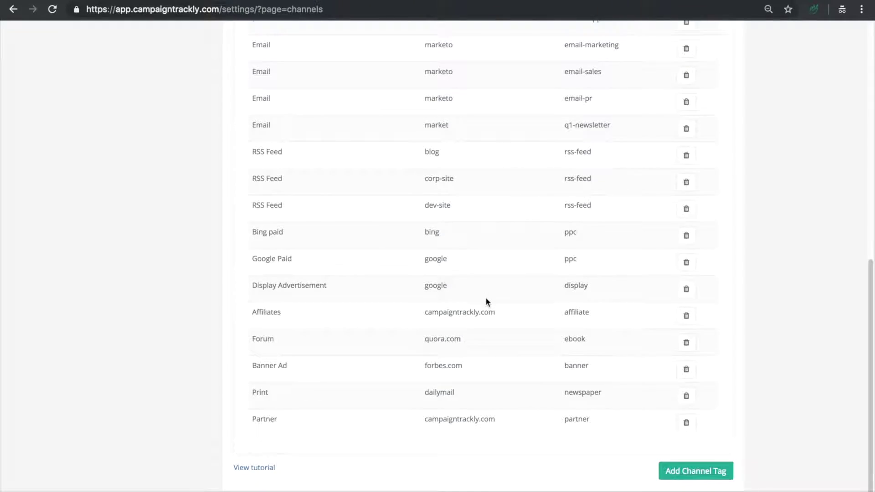
click(686, 128)
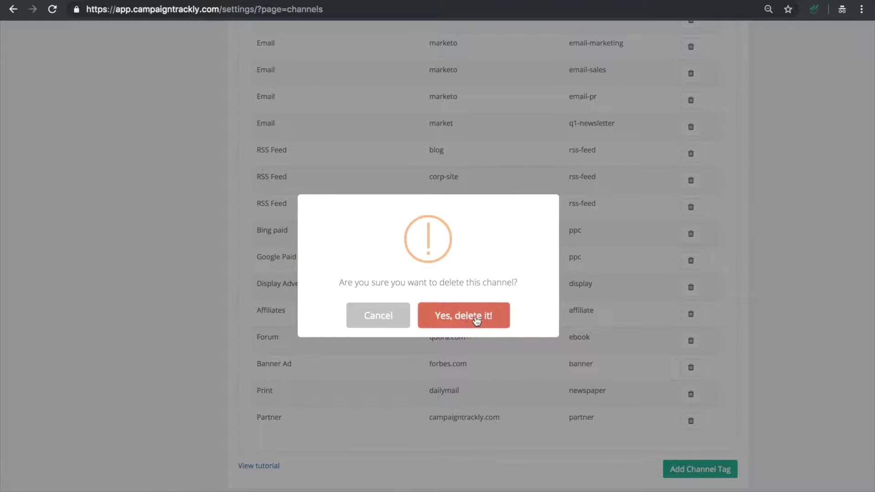
click(463, 318)
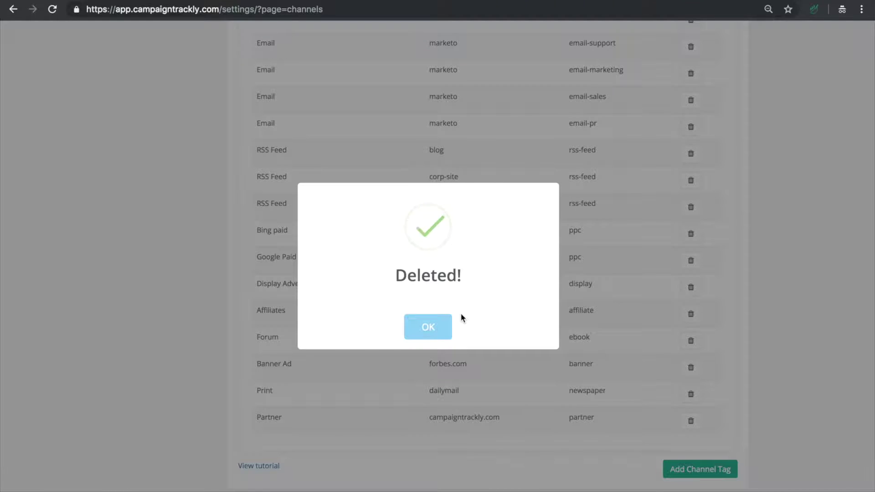
click(430, 333)
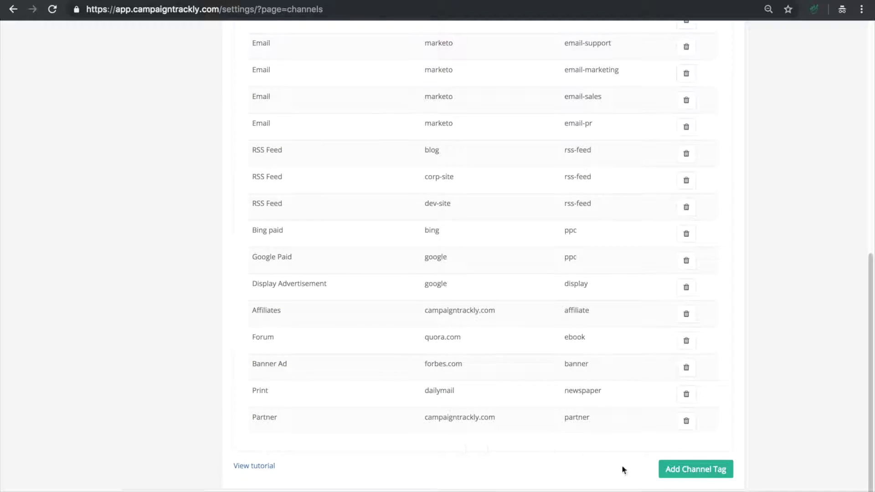
Add channel tag 'Video Test Tag' with source campaigntrackly.com and lowercase medium video-tutorial.
click(688, 469)
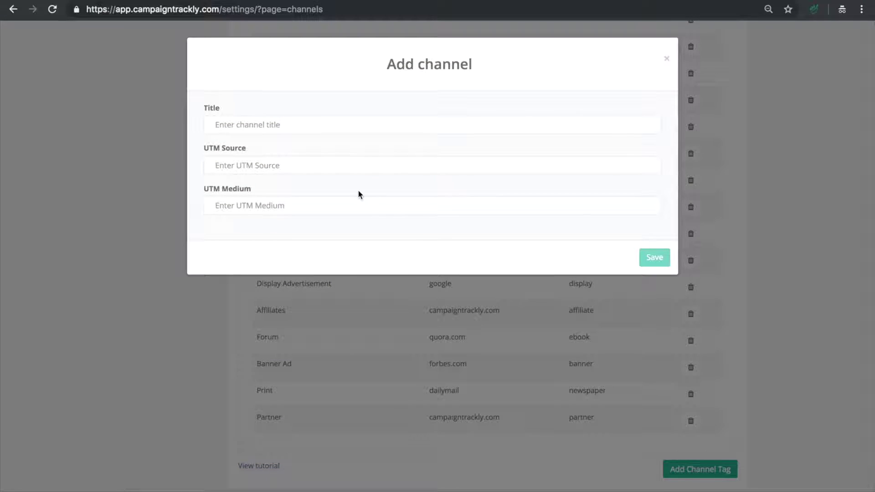
click(287, 121)
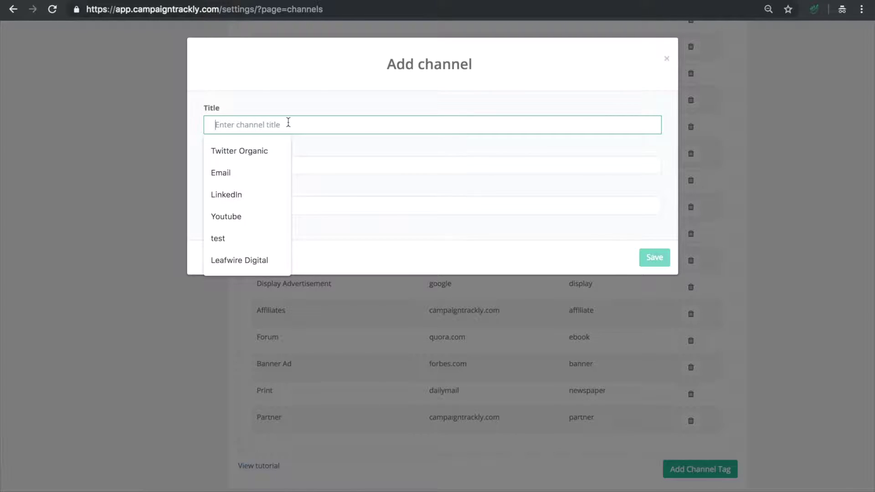
text(Video)
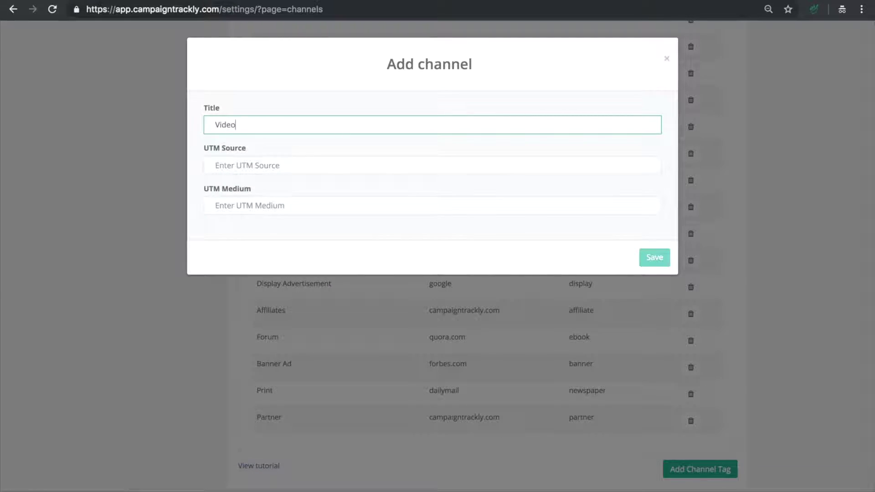
text( Test Tag)
click(268, 170)
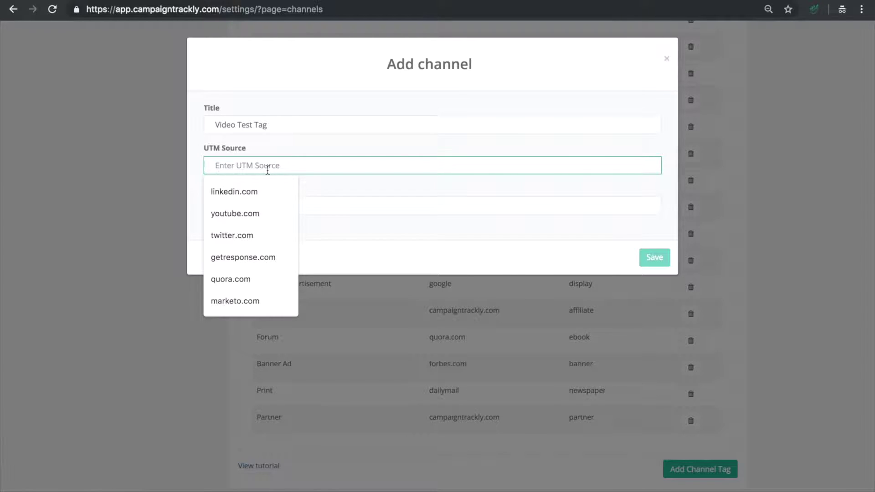
text(campaigntr)
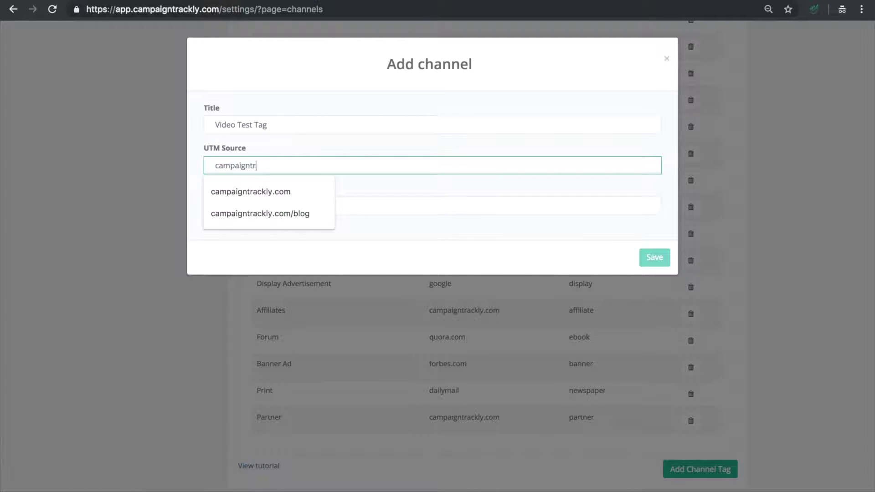
text(ackly.com)
click(359, 207)
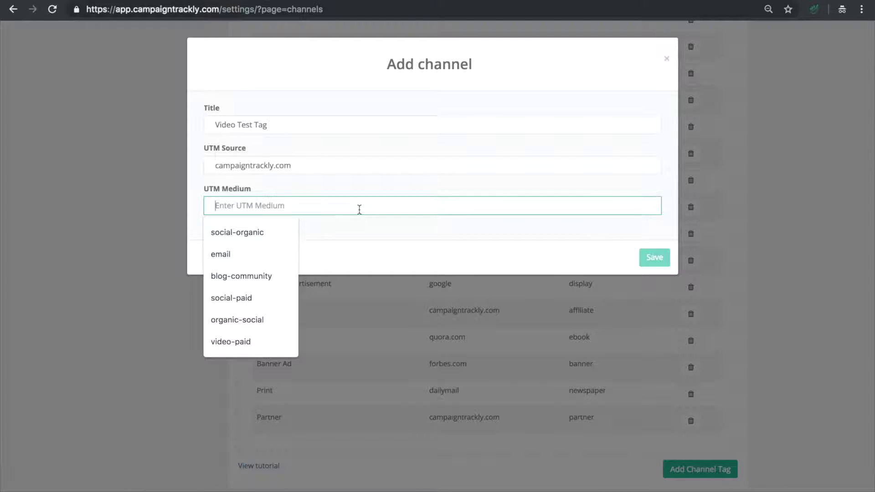
text(Video)
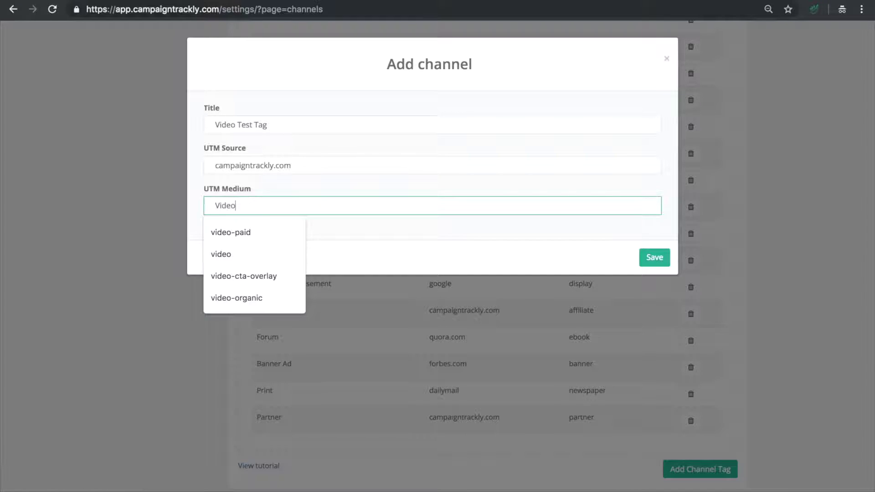
text(-tutorial)
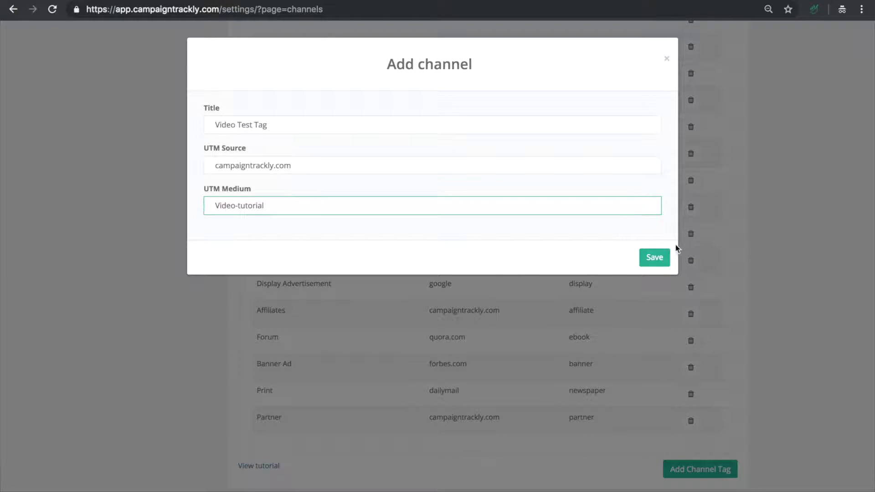
click(220, 205)
key(BackSpace)
text(v)
click(663, 258)
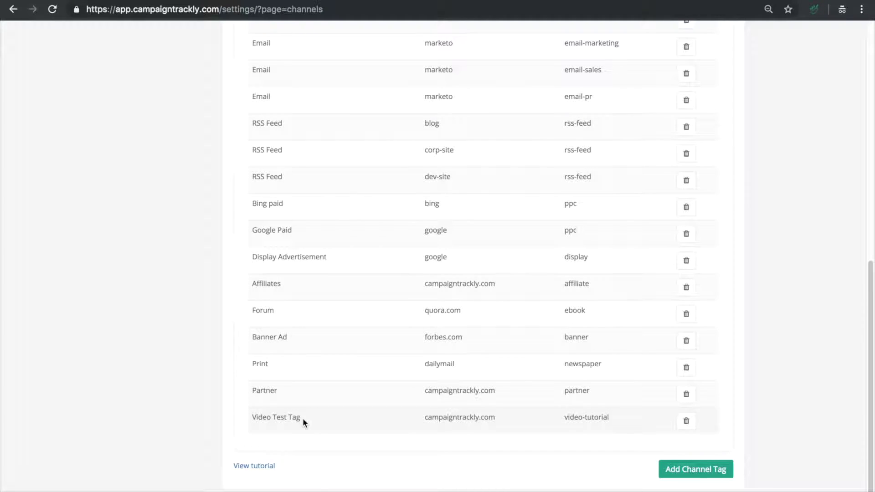
Return to the Campaigns list.
scroll(339, 399, up, 6)
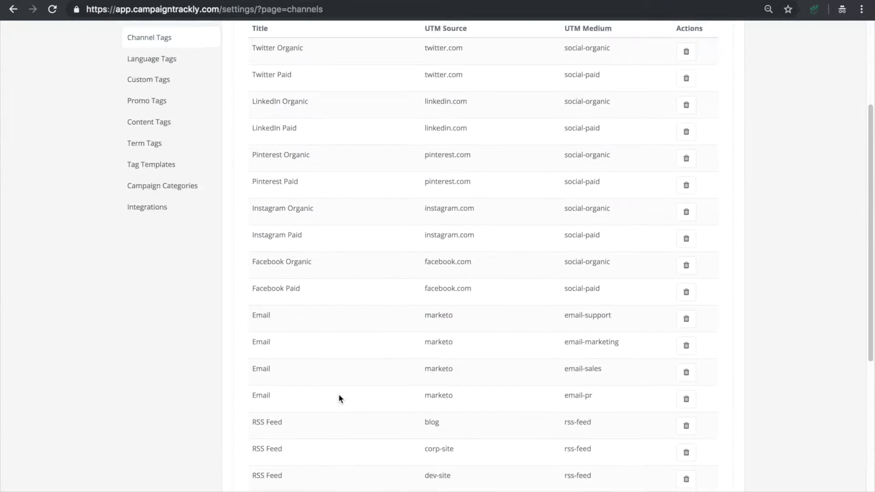
scroll(338, 399, up, 4)
click(141, 39)
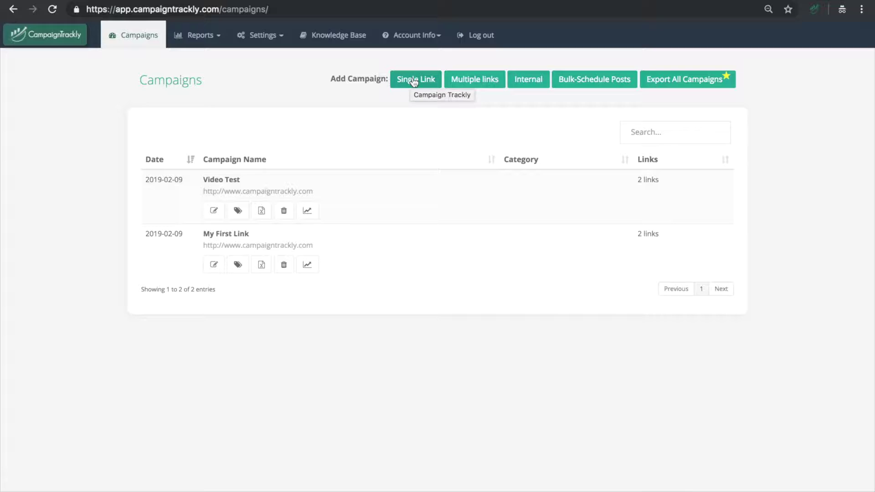
Start a new single-link campaign and select the Video Test Tag channel.
click(414, 81)
scroll(572, 199, down, 1)
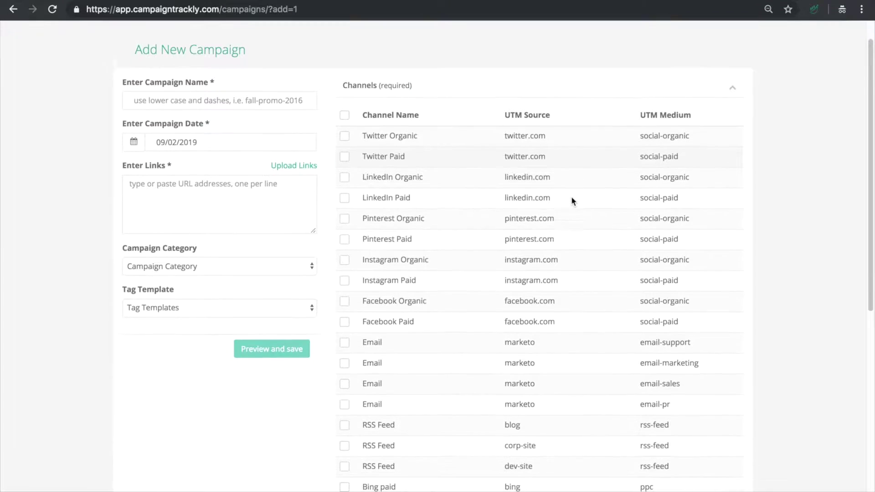
scroll(571, 196, down, 8)
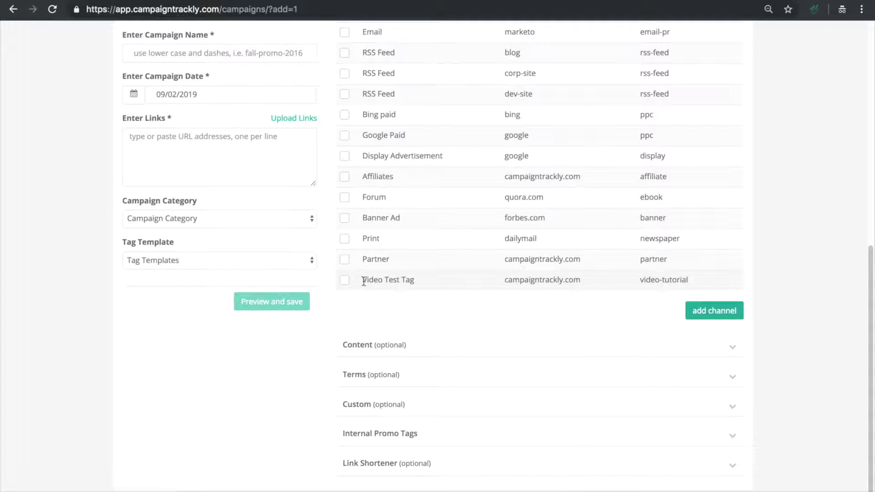
drag(363, 279, 428, 280)
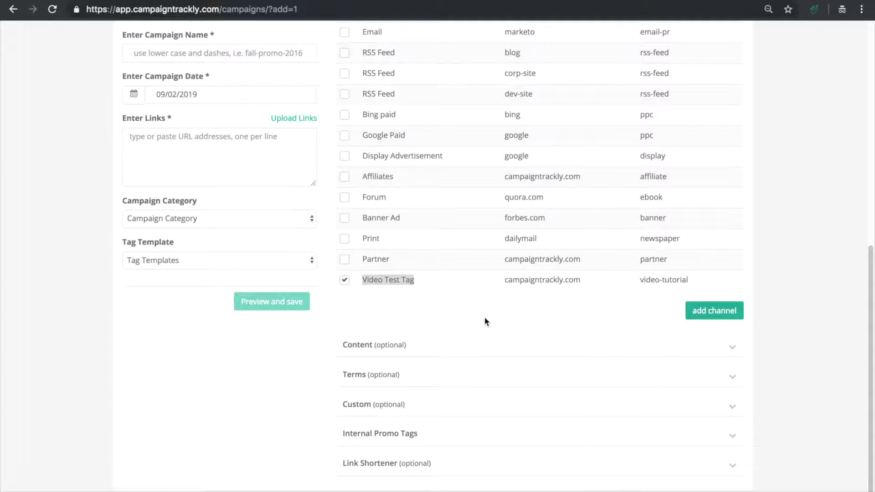
scroll(485, 317, up, 9)
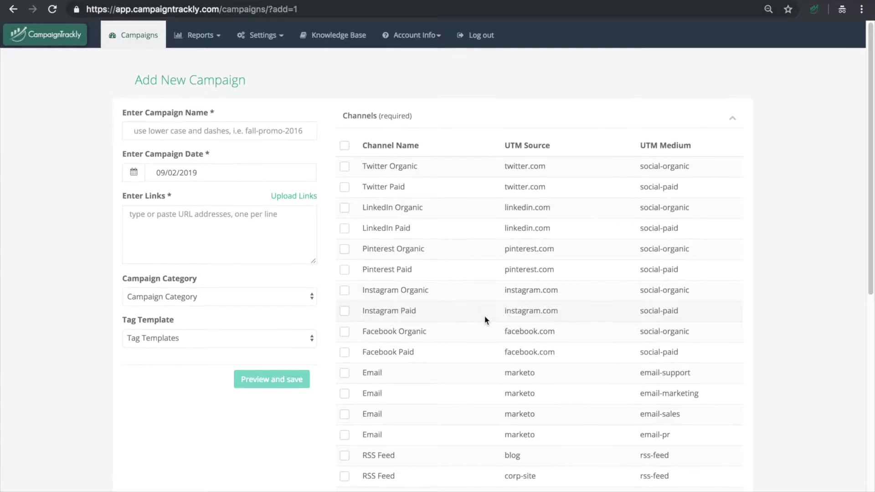
click(275, 39)
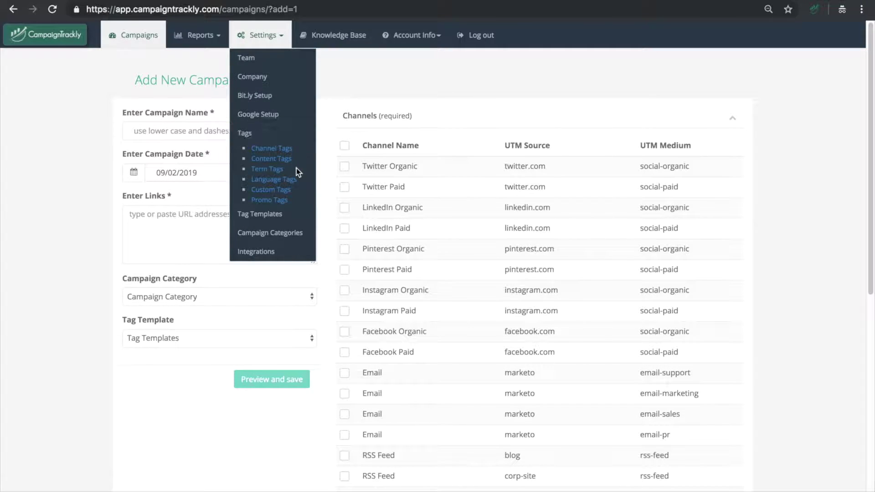
In Content Tags, choose content-tags-export.csv from the Desktop Videos folder for CSV import.
click(283, 159)
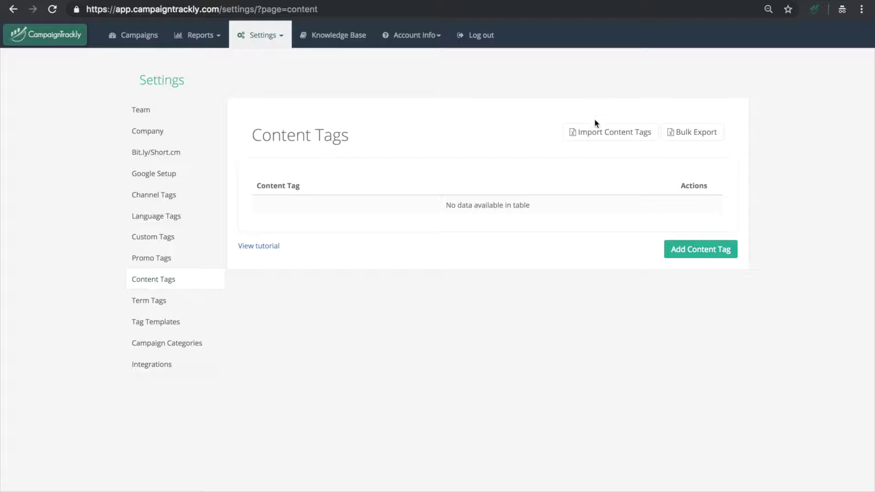
click(615, 136)
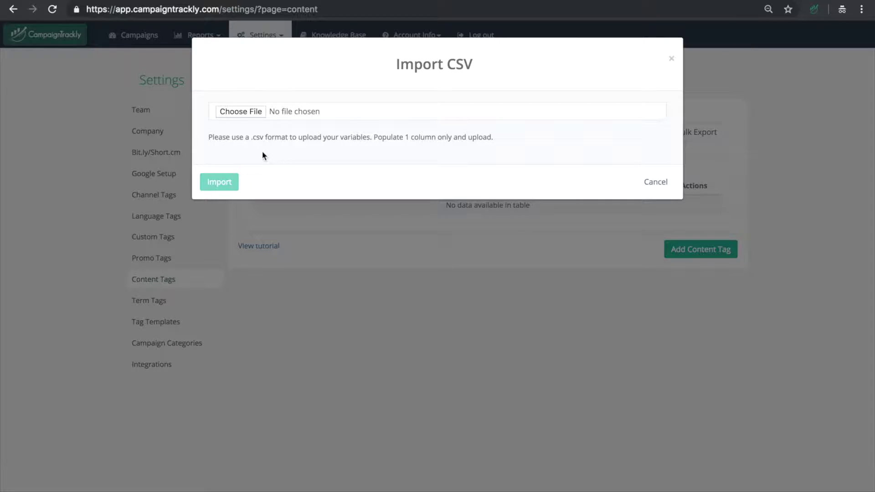
drag(374, 137, 510, 137)
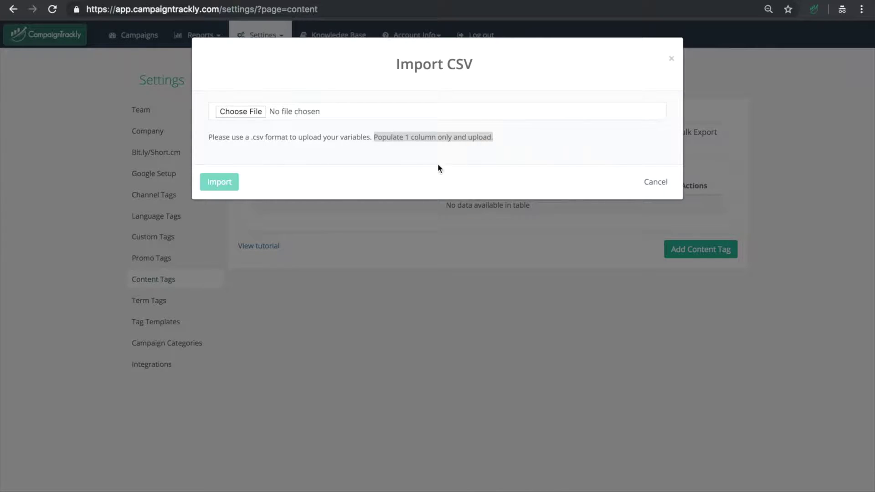
click(243, 112)
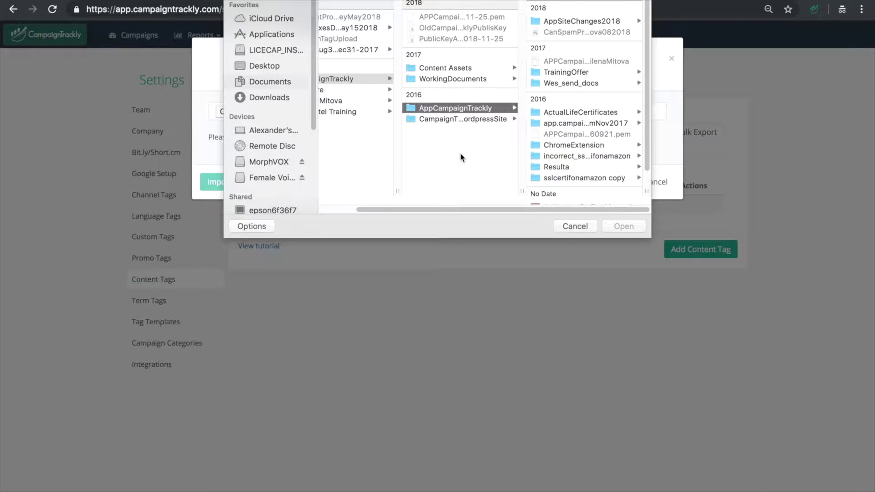
click(269, 67)
scroll(357, 86, down, 15)
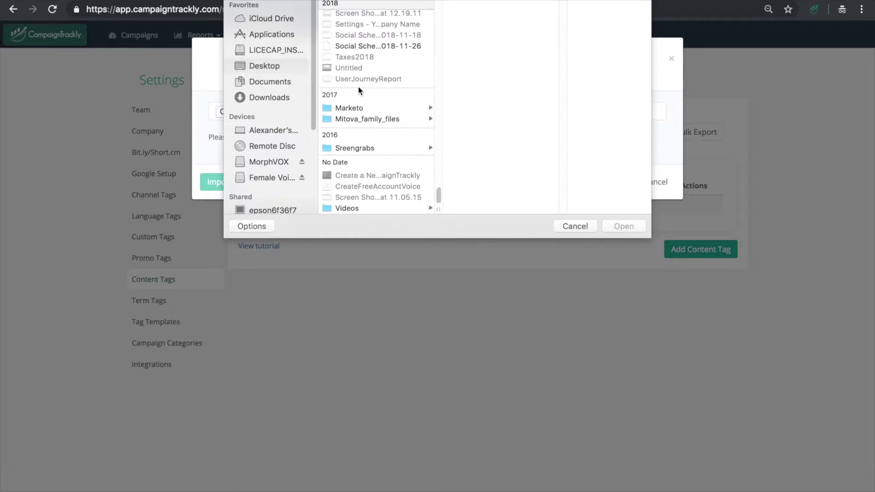
click(362, 209)
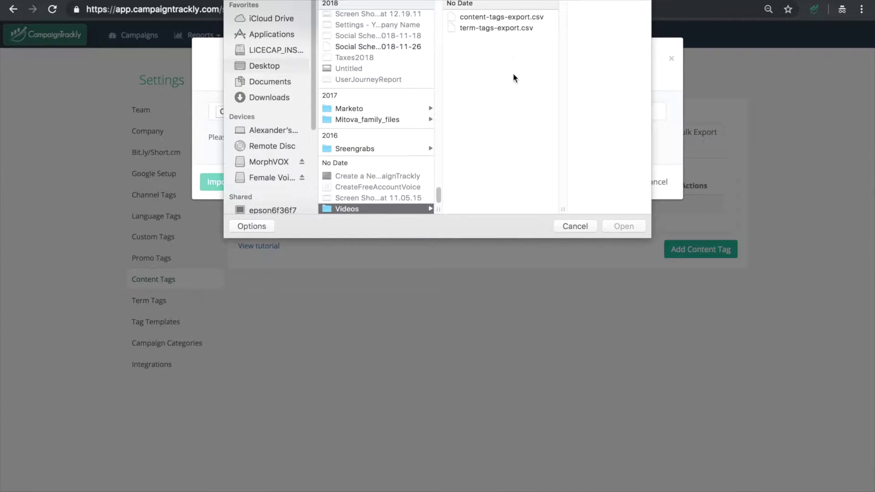
click(507, 17)
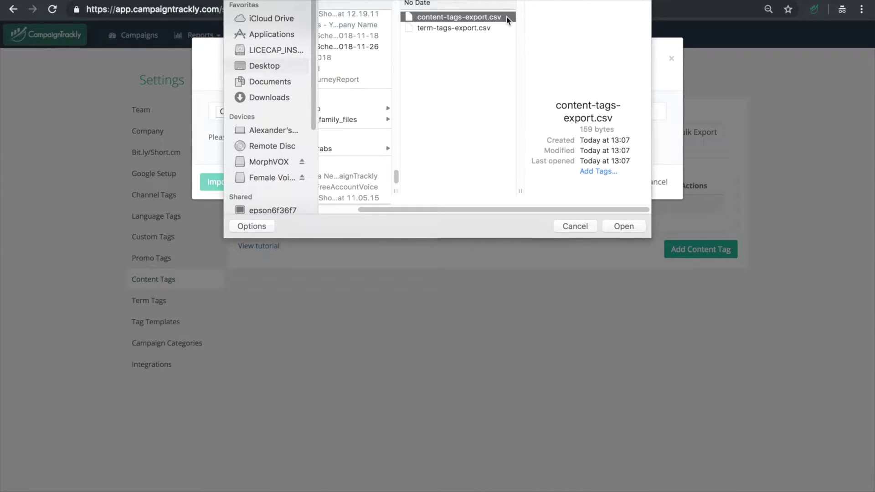
click(623, 226)
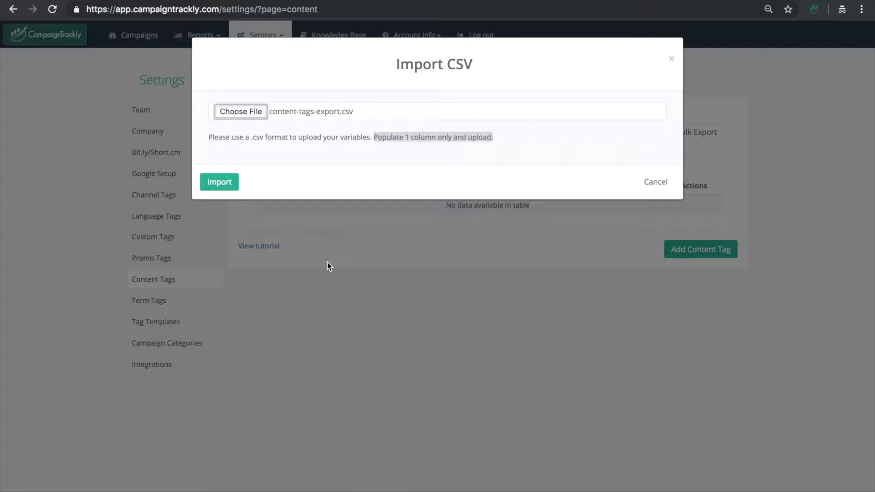
Import the ten content tags, then go to the Term Tags settings.
click(232, 186)
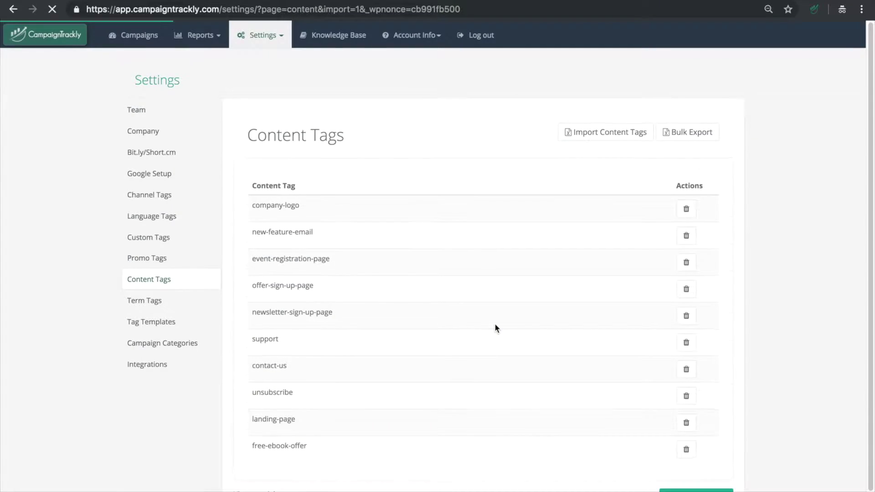
scroll(496, 328, down, 1)
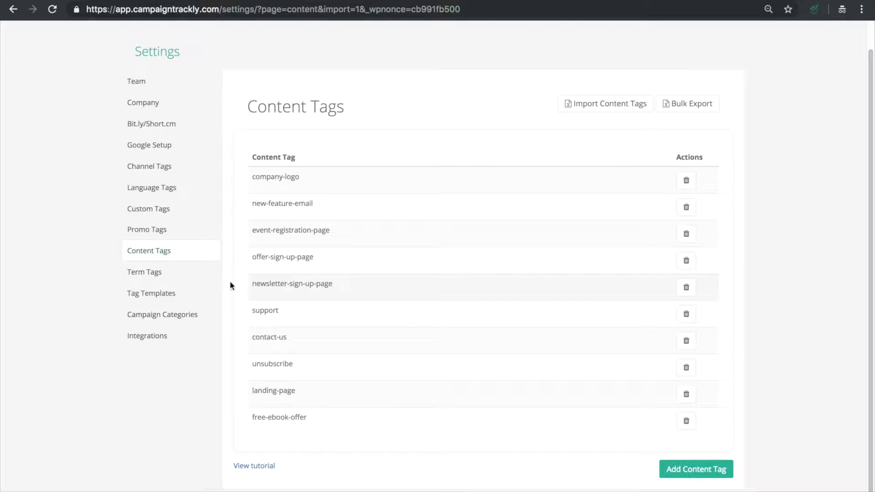
click(153, 274)
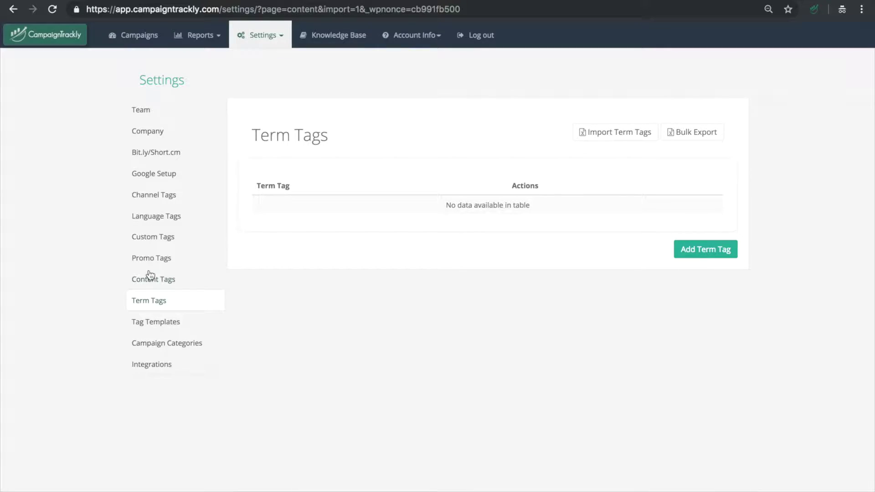
Import term-tags-export.csv into Term Tags, then return to the Campaigns list.
click(617, 132)
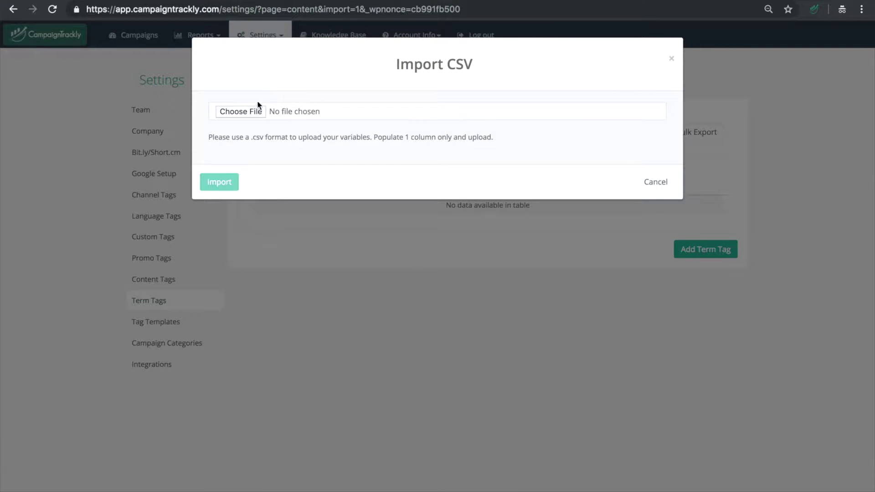
click(252, 112)
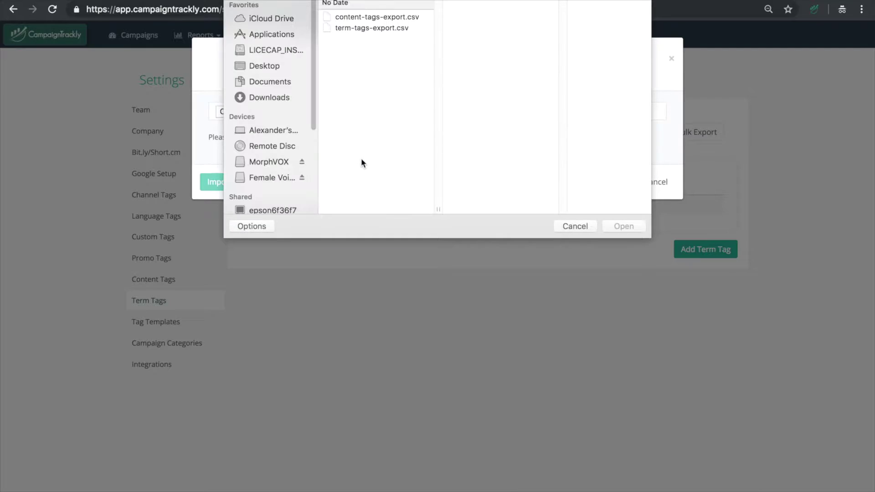
click(356, 32)
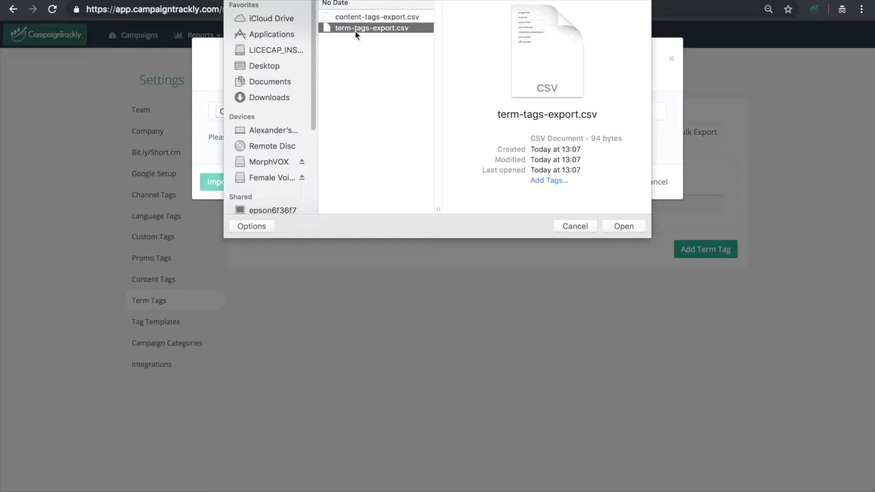
click(621, 226)
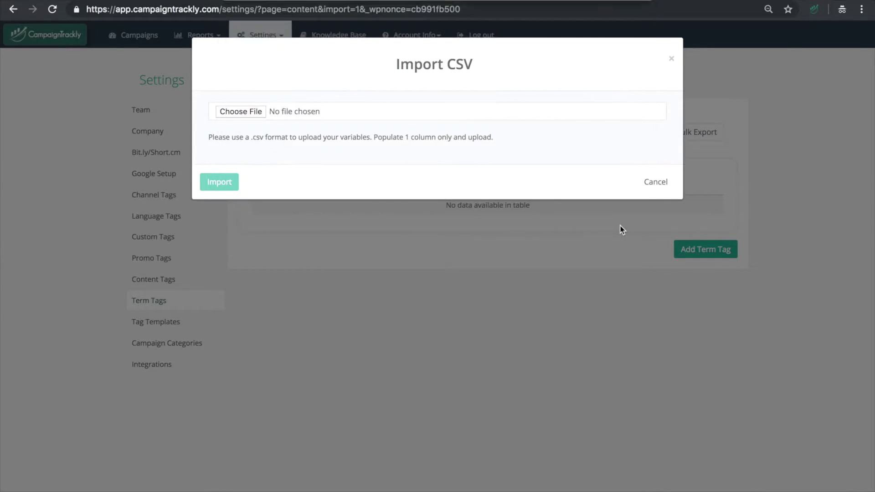
click(219, 182)
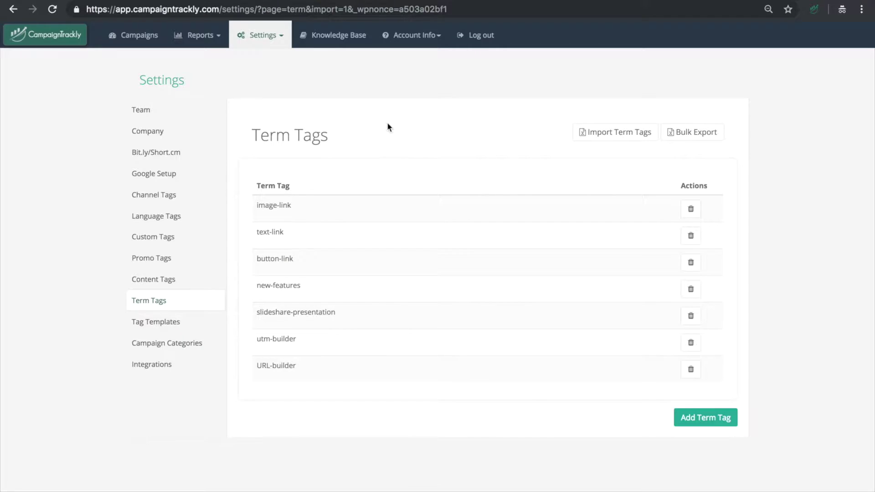
click(142, 36)
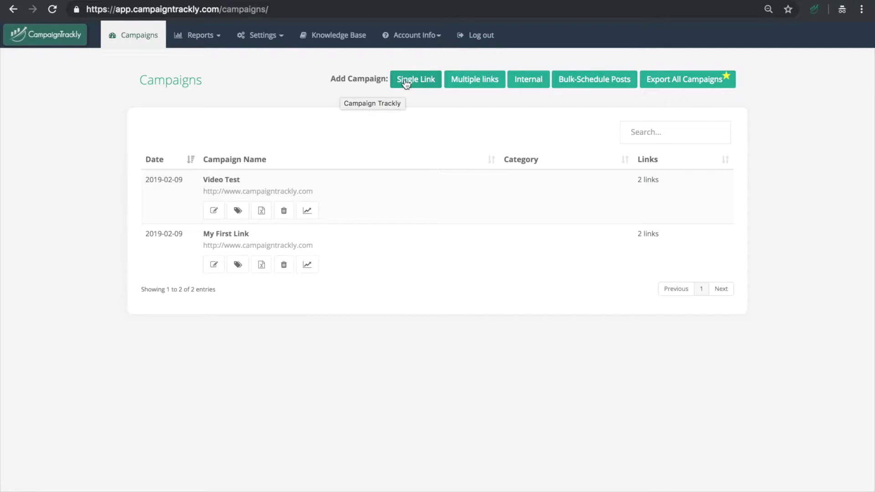
Open a new single-link campaign and check its imported content tags and term tags image-link to URL-builder.
click(411, 80)
scroll(459, 202, down, 3)
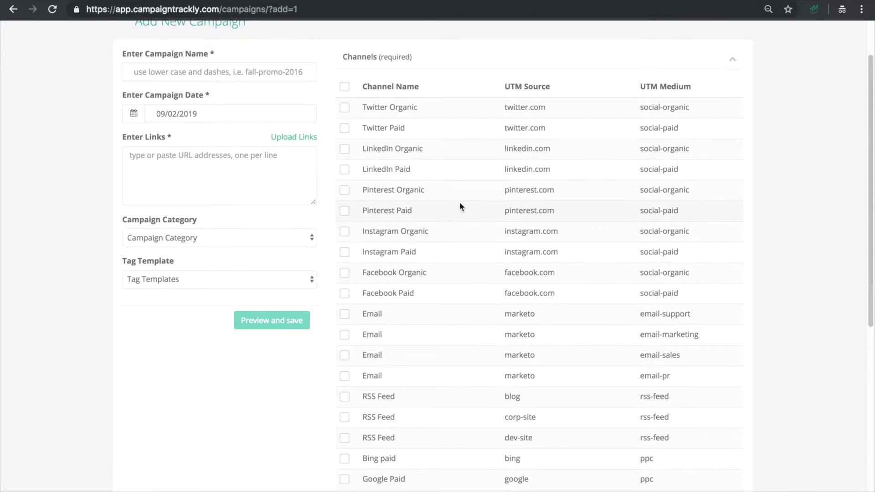
click(734, 63)
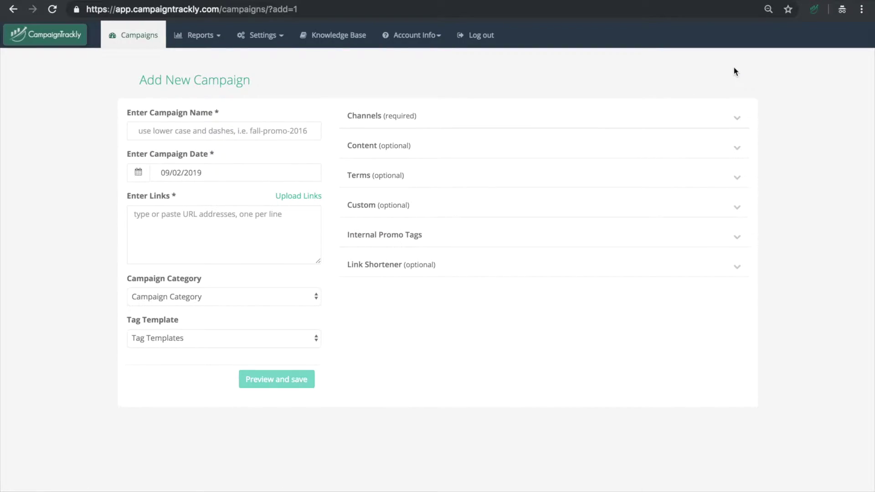
click(738, 147)
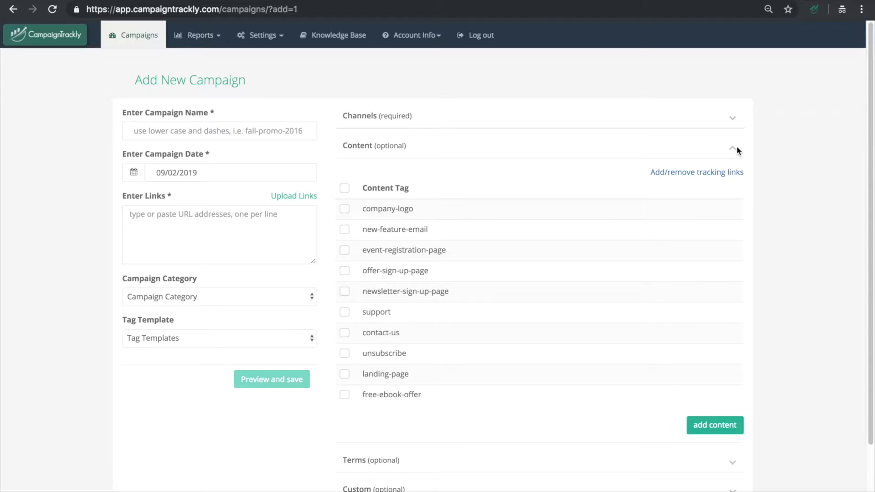
scroll(608, 274, down, 2)
scroll(608, 274, down, 1)
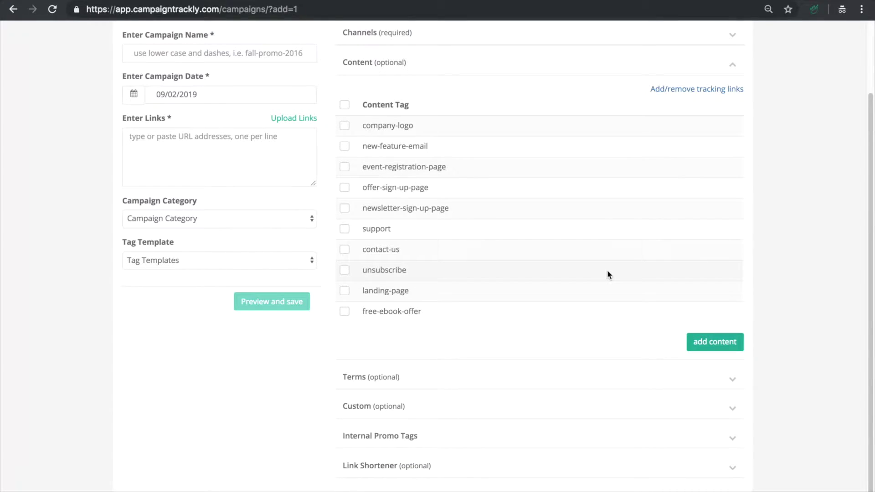
click(727, 66)
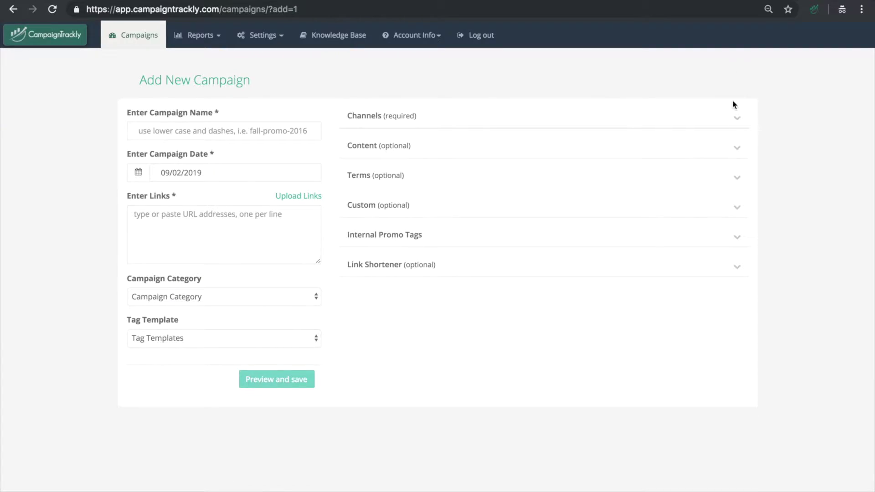
click(737, 179)
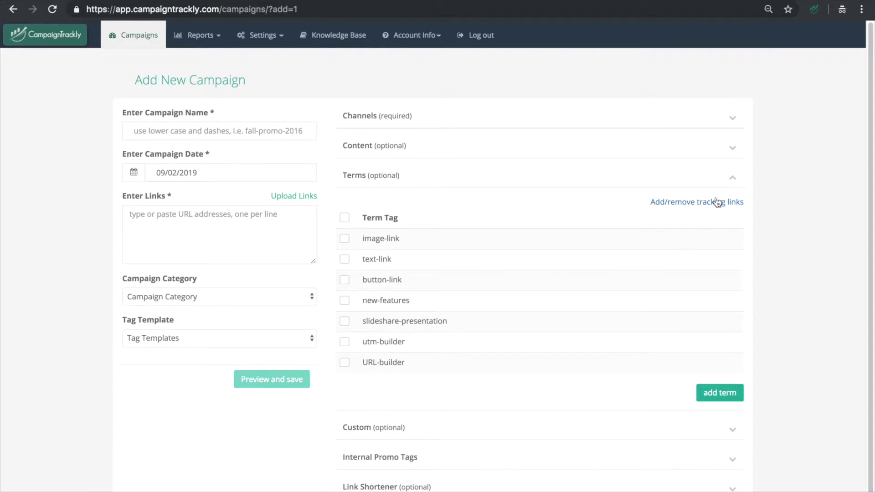
scroll(645, 272, down, 1)
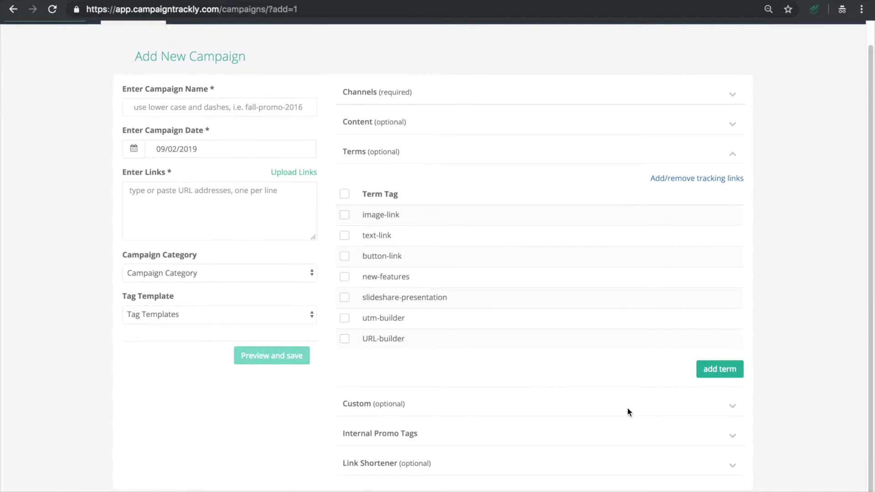
scroll(628, 411, up, 1)
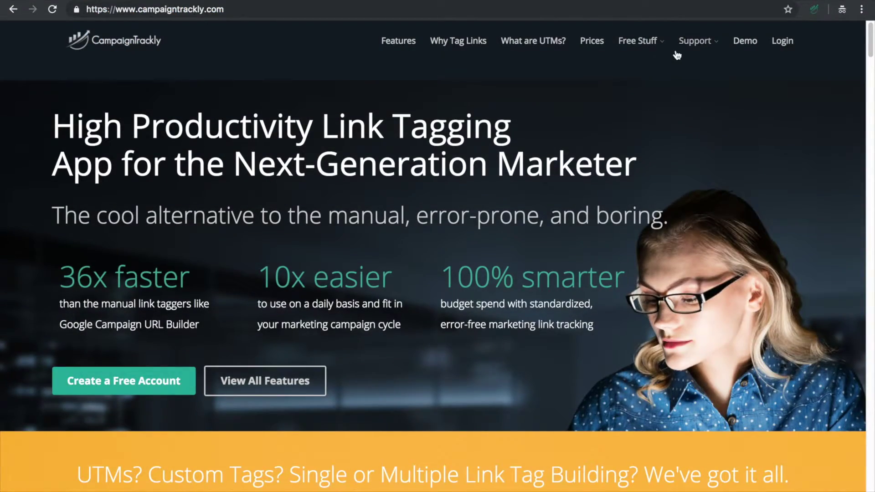
From Free Stuff > Blog, open the CampaignTrackly v2.0 post and launch the extension's link grabber.
mouse_move(661, 47)
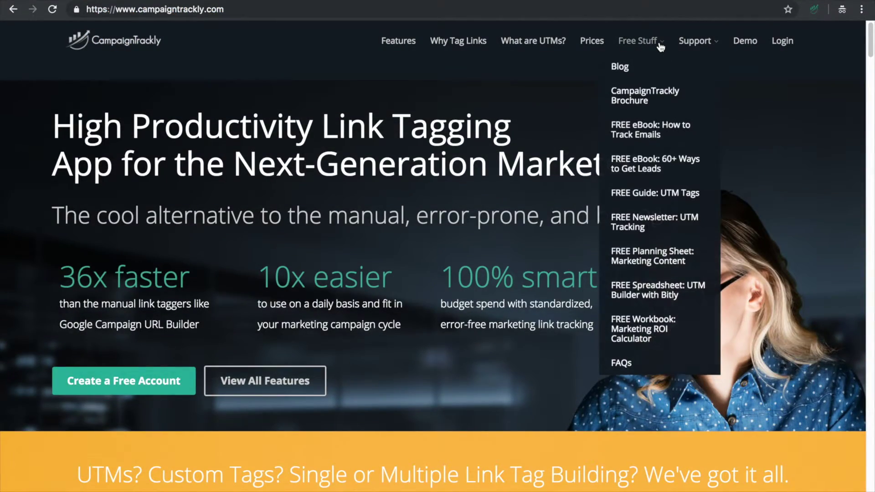
click(620, 66)
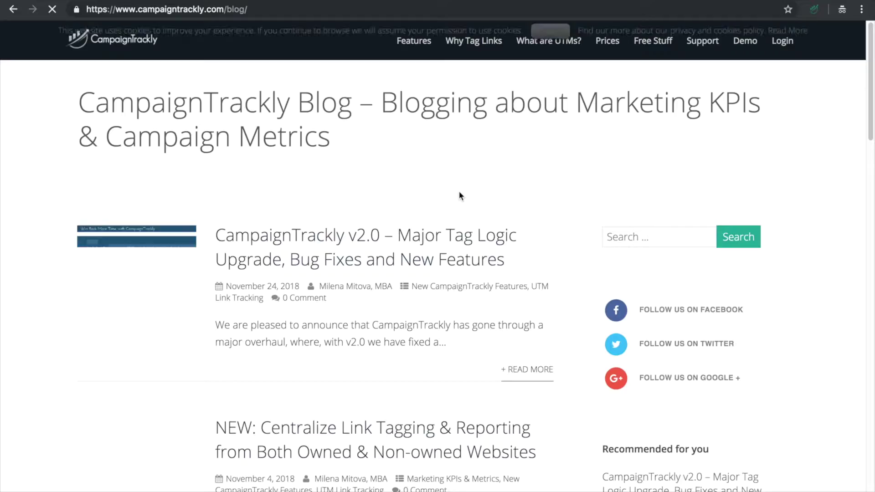
click(413, 246)
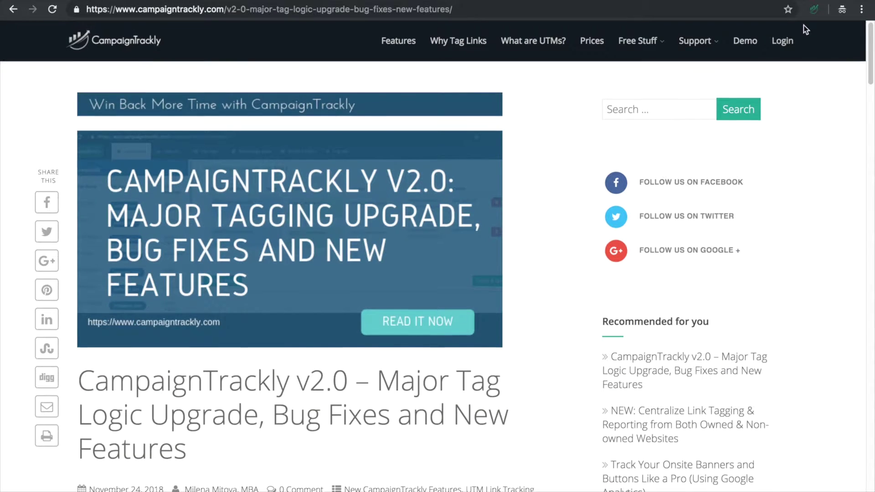
click(816, 10)
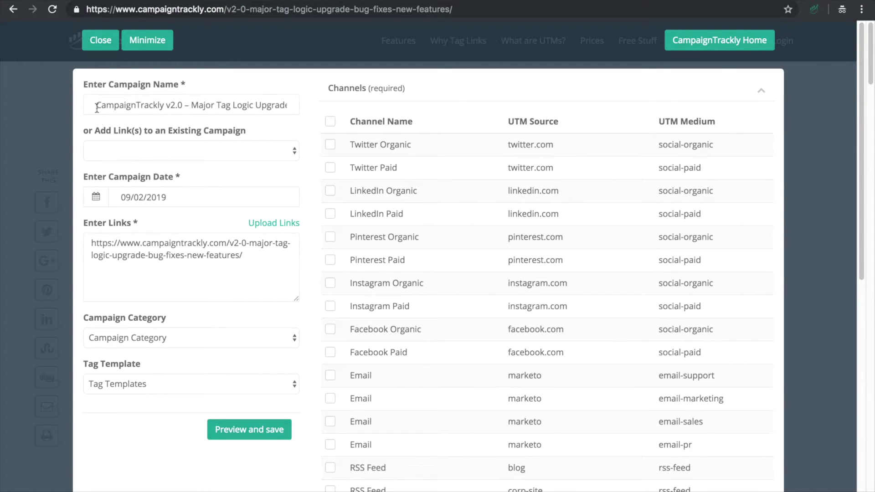
Check the prefilled campaign name and link, then tag it with the Twitter Organic channel.
drag(98, 107, 274, 110)
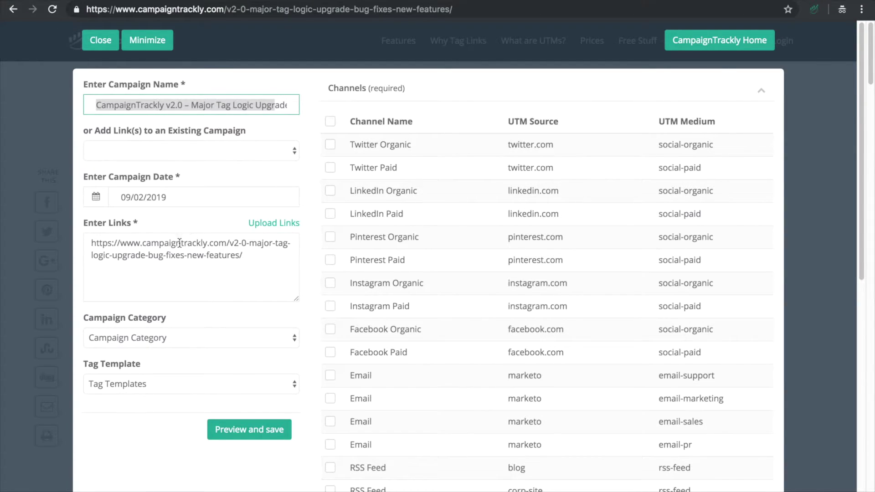
drag(89, 238, 274, 261)
scroll(274, 261, down, 1)
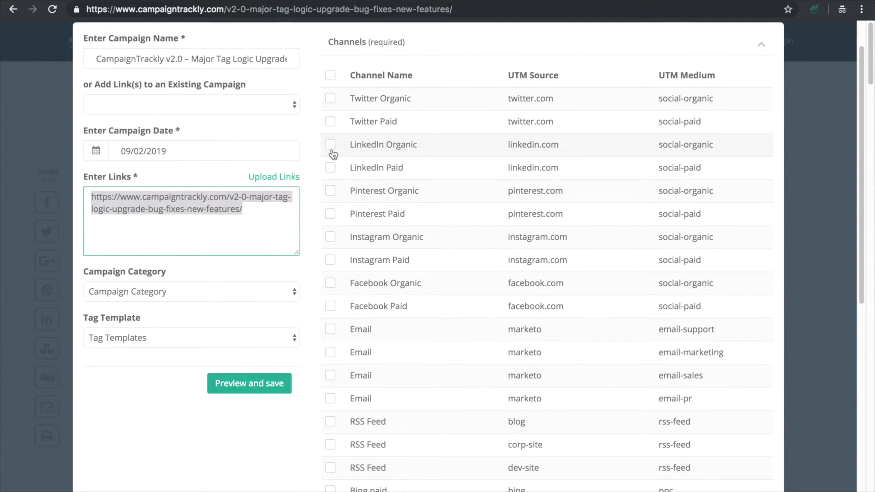
click(330, 98)
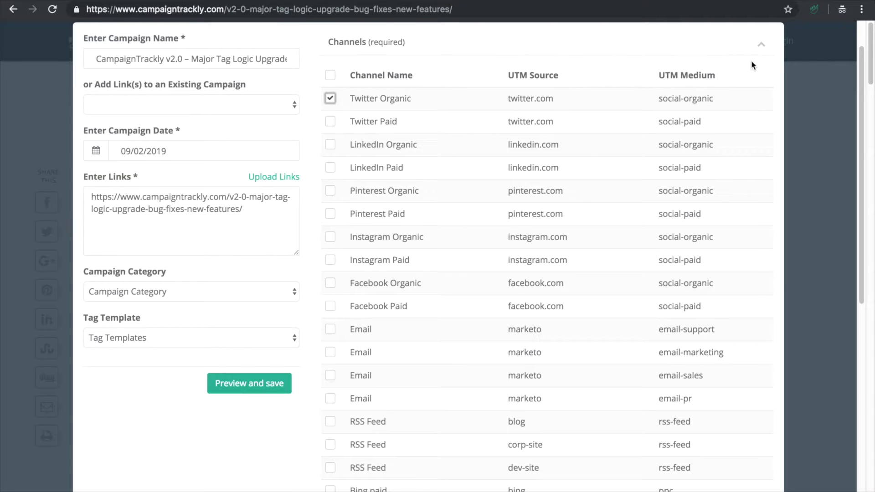
click(762, 47)
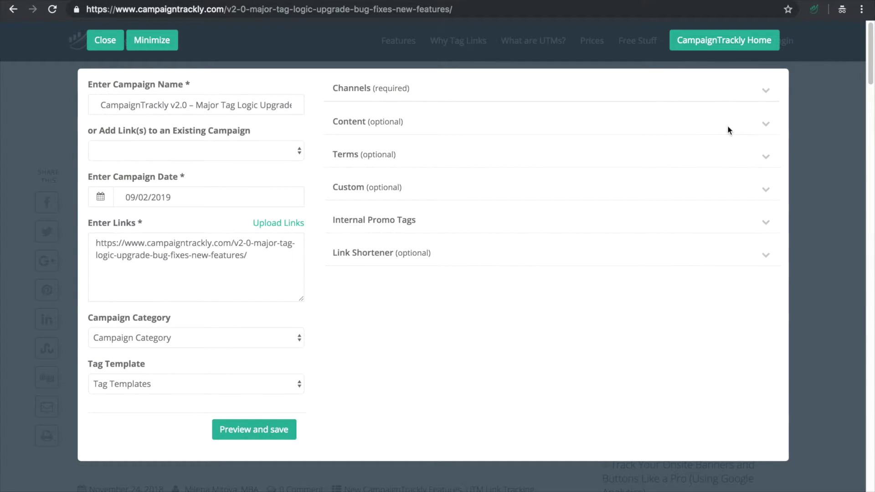
Add the landing-page content tag to the link.
click(766, 126)
scroll(657, 215, down, 1)
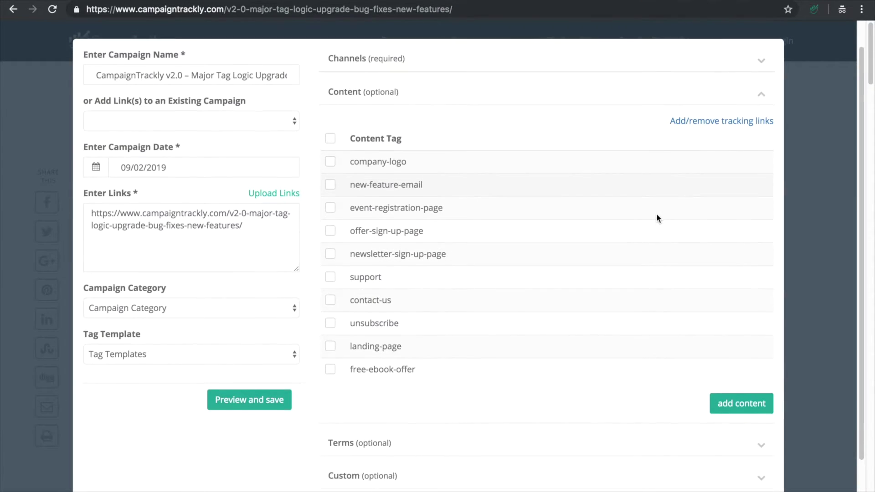
scroll(657, 218, down, 1)
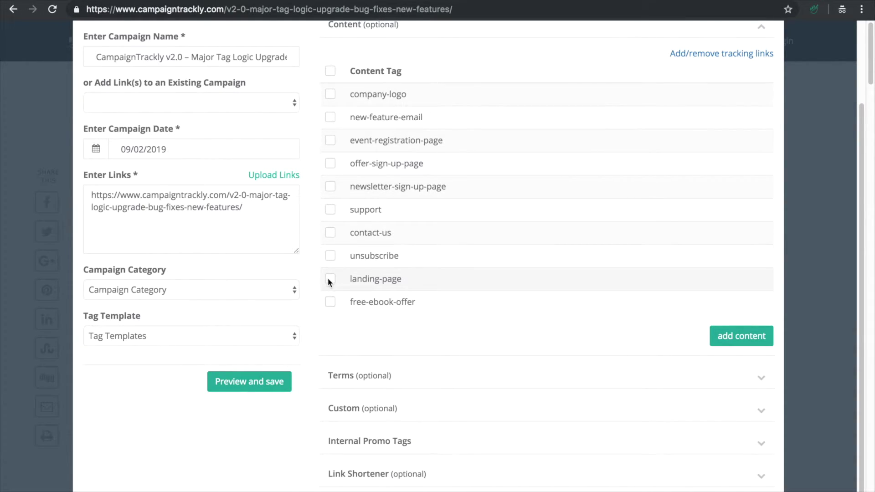
click(381, 280)
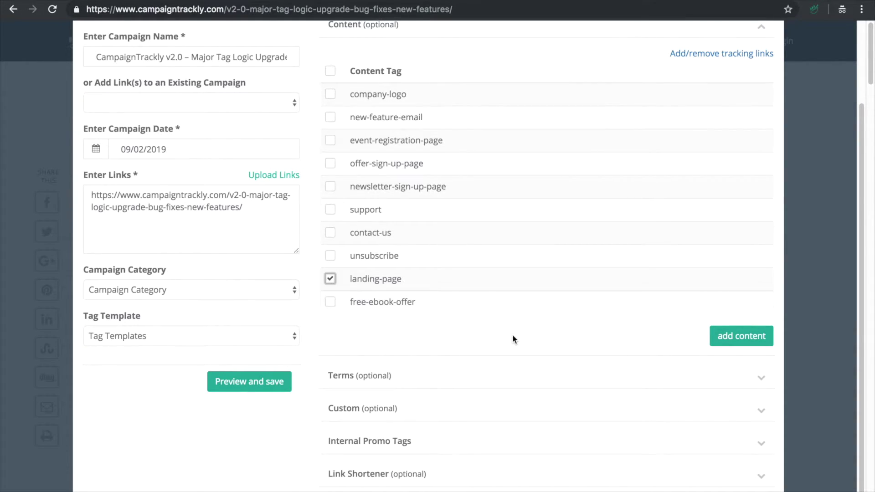
Add the utm-builder term tag to the link.
click(760, 377)
scroll(669, 334, down, 3)
scroll(669, 338, down, 3)
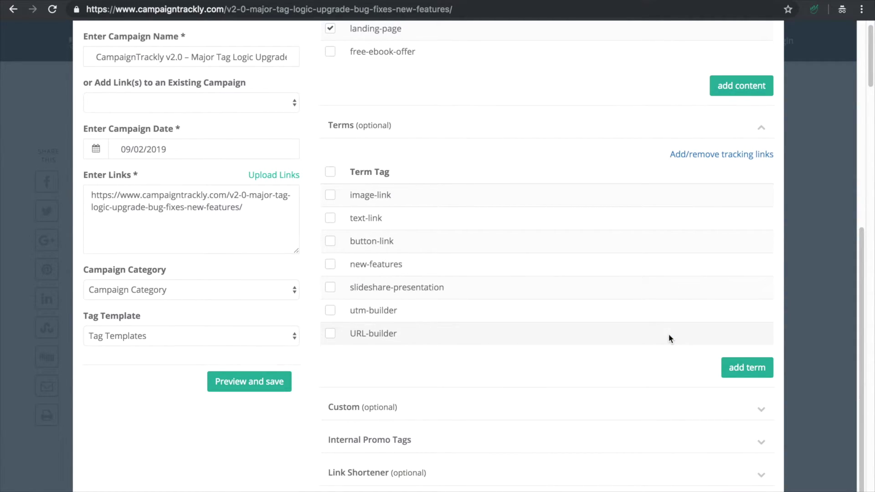
click(330, 311)
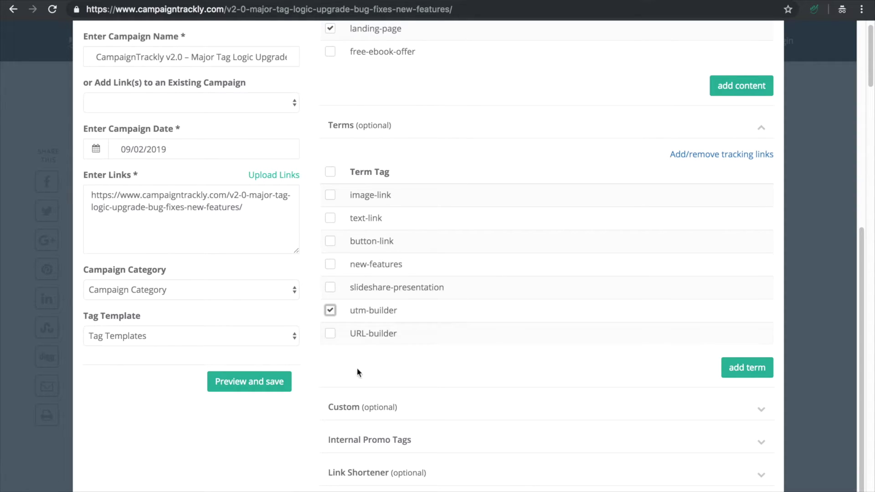
Preview the tagged blog link, then Finish & Save it.
click(263, 385)
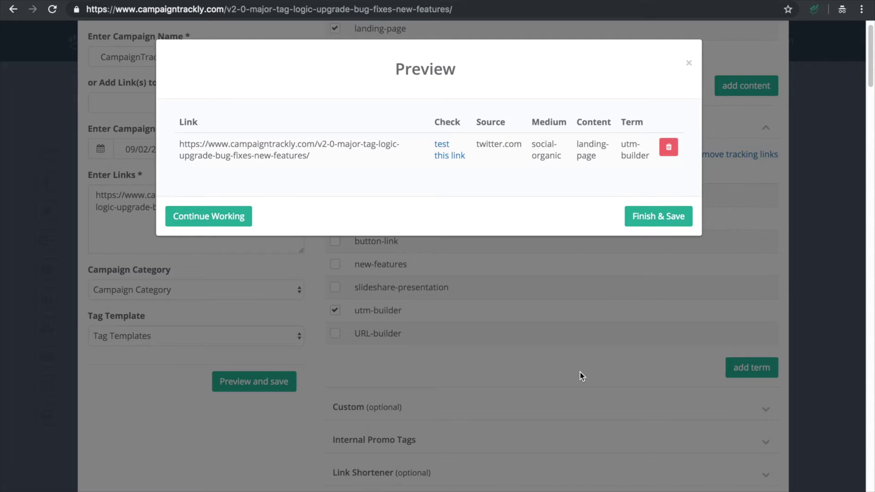
click(645, 219)
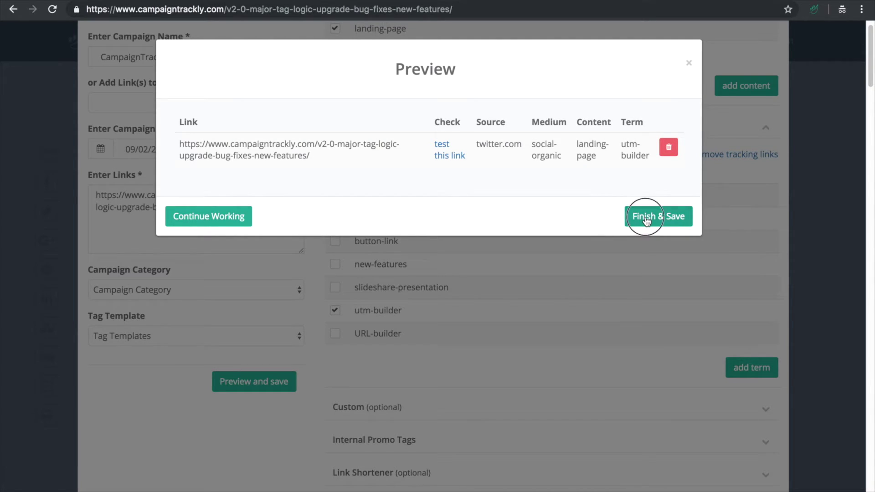